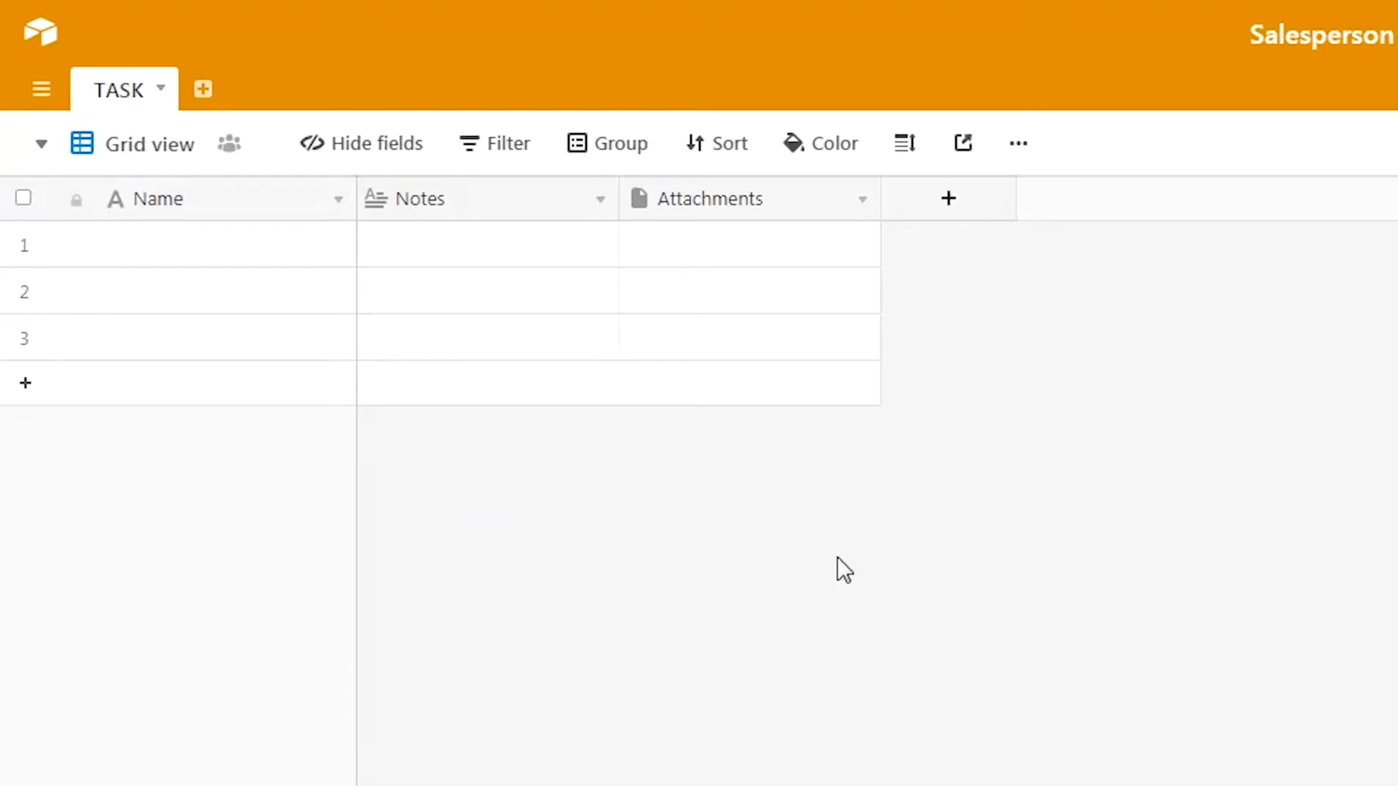
Step: Create a new empty table named CONTACT
{"action": "left_click", "coordinate": [204, 90]}
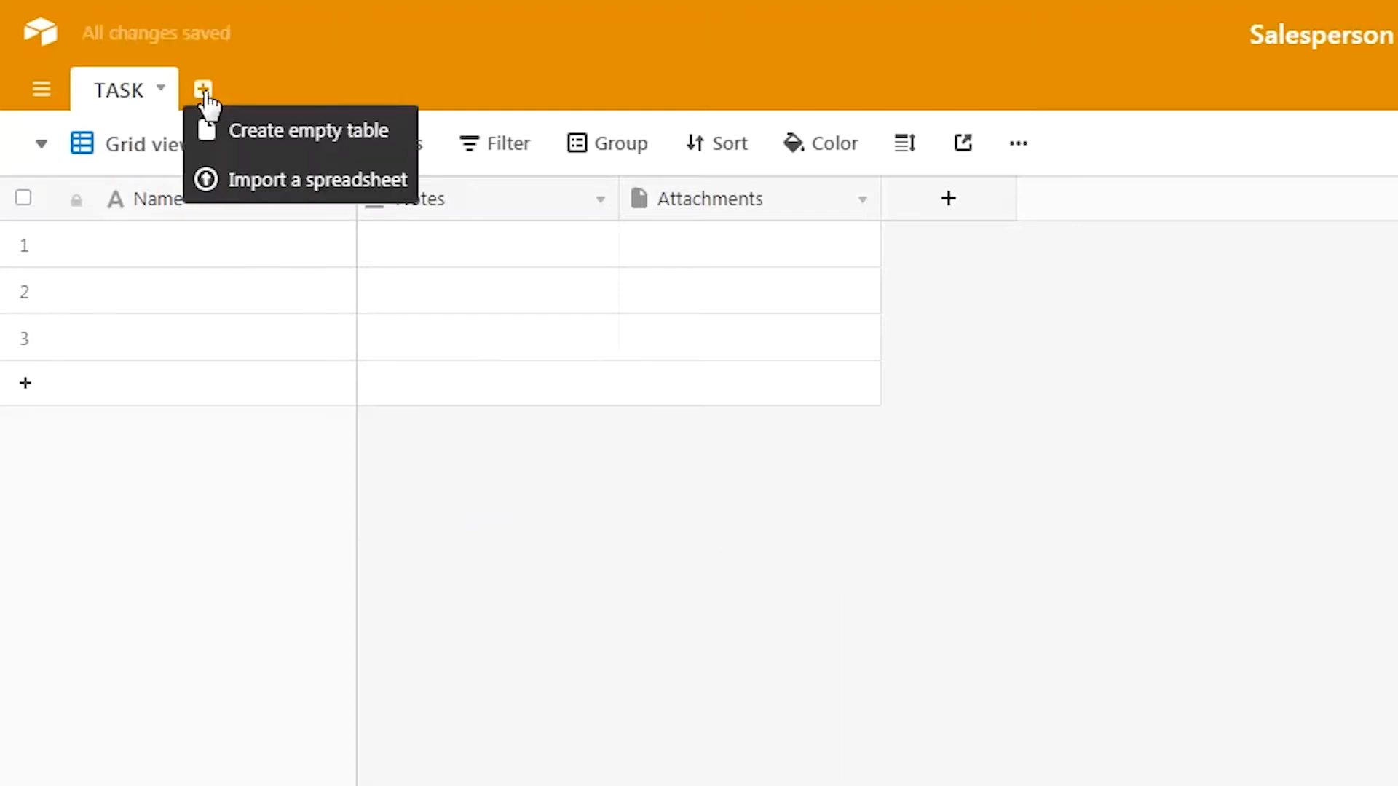
{"action": "left_click", "coordinate": [252, 140]}
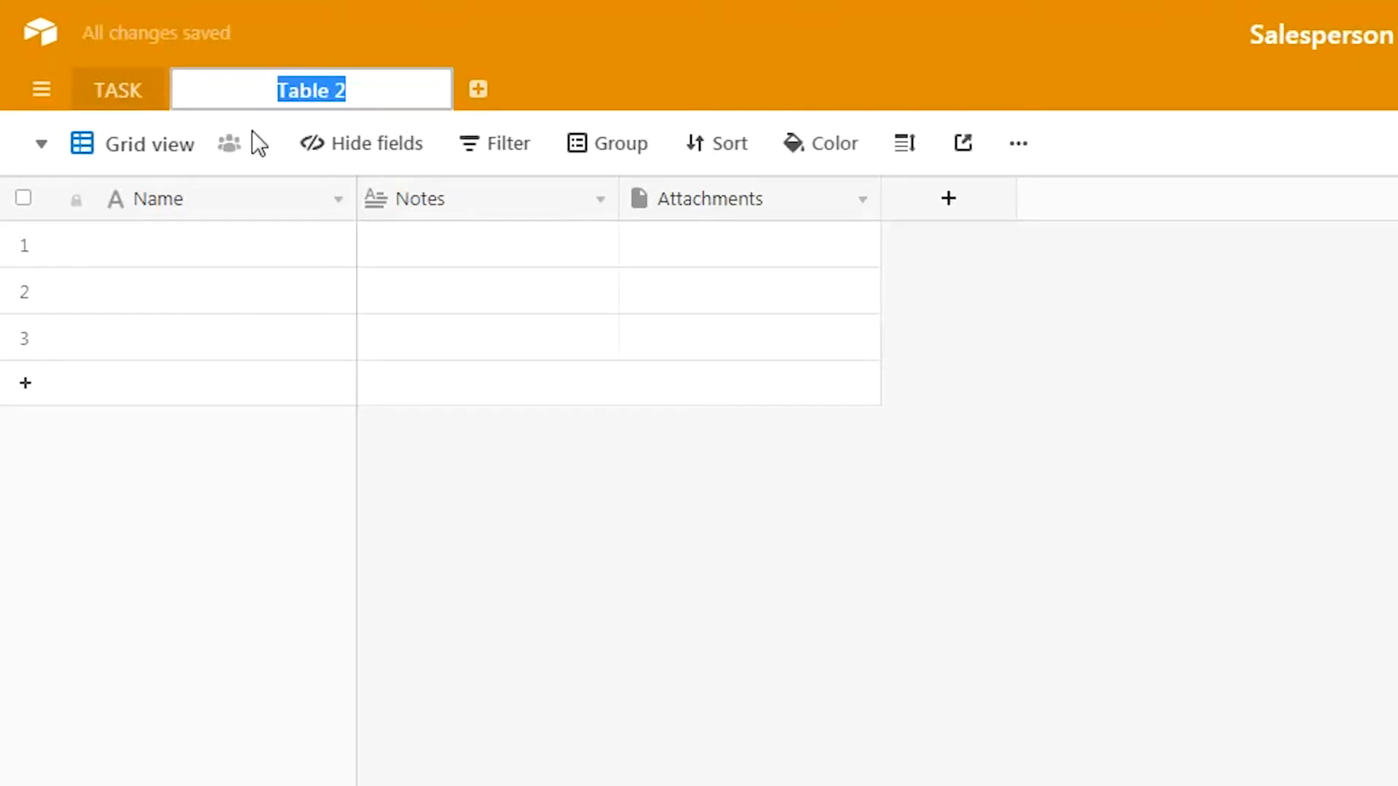
{"action": "type", "text": "CONTACT"}
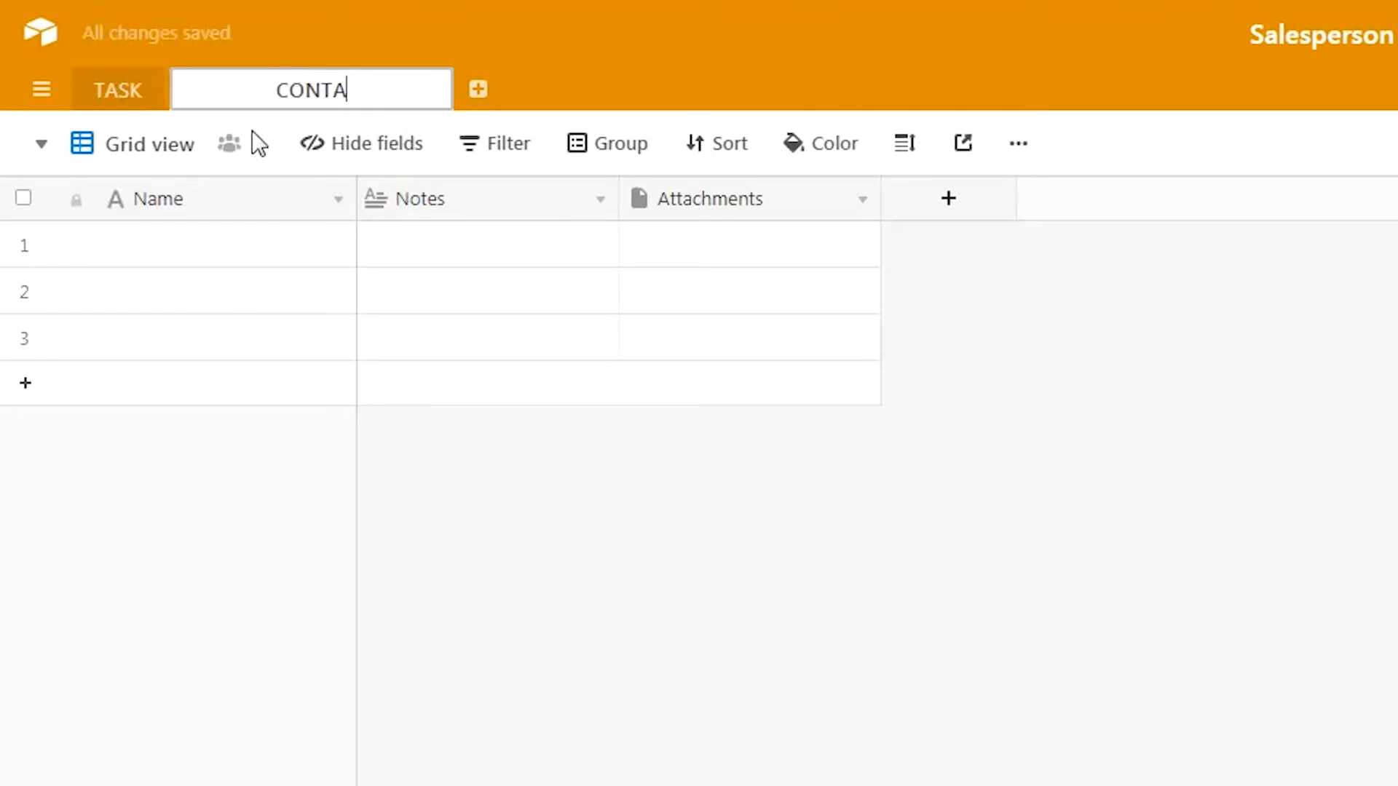
{"action": "left_click", "coordinate": [526, 70]}
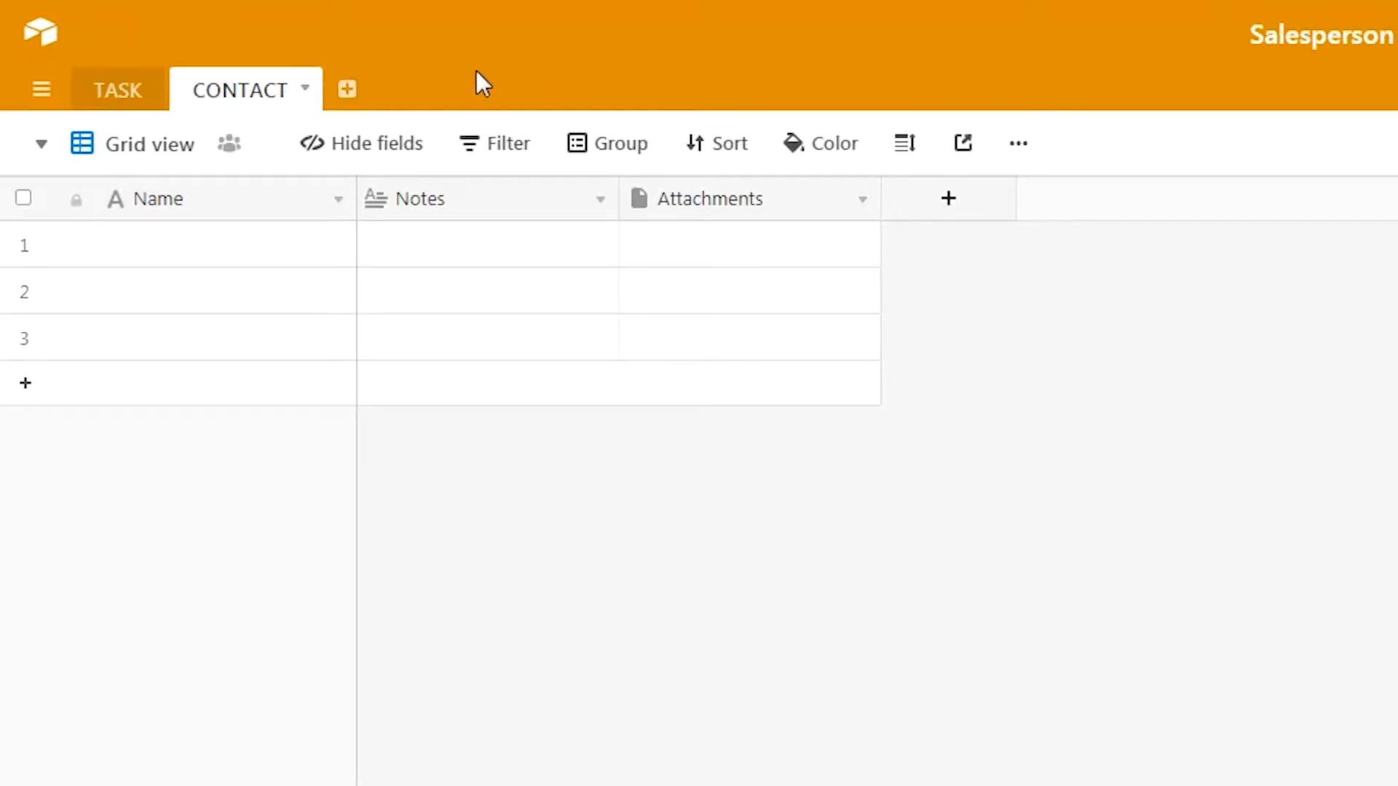
Step: Create another empty table named PROPERTY and move it between the TASK and CONTACT tables
{"action": "left_click", "coordinate": [348, 91]}
{"action": "left_click", "coordinate": [462, 143]}
{"action": "type", "text": "PROPERTY"}
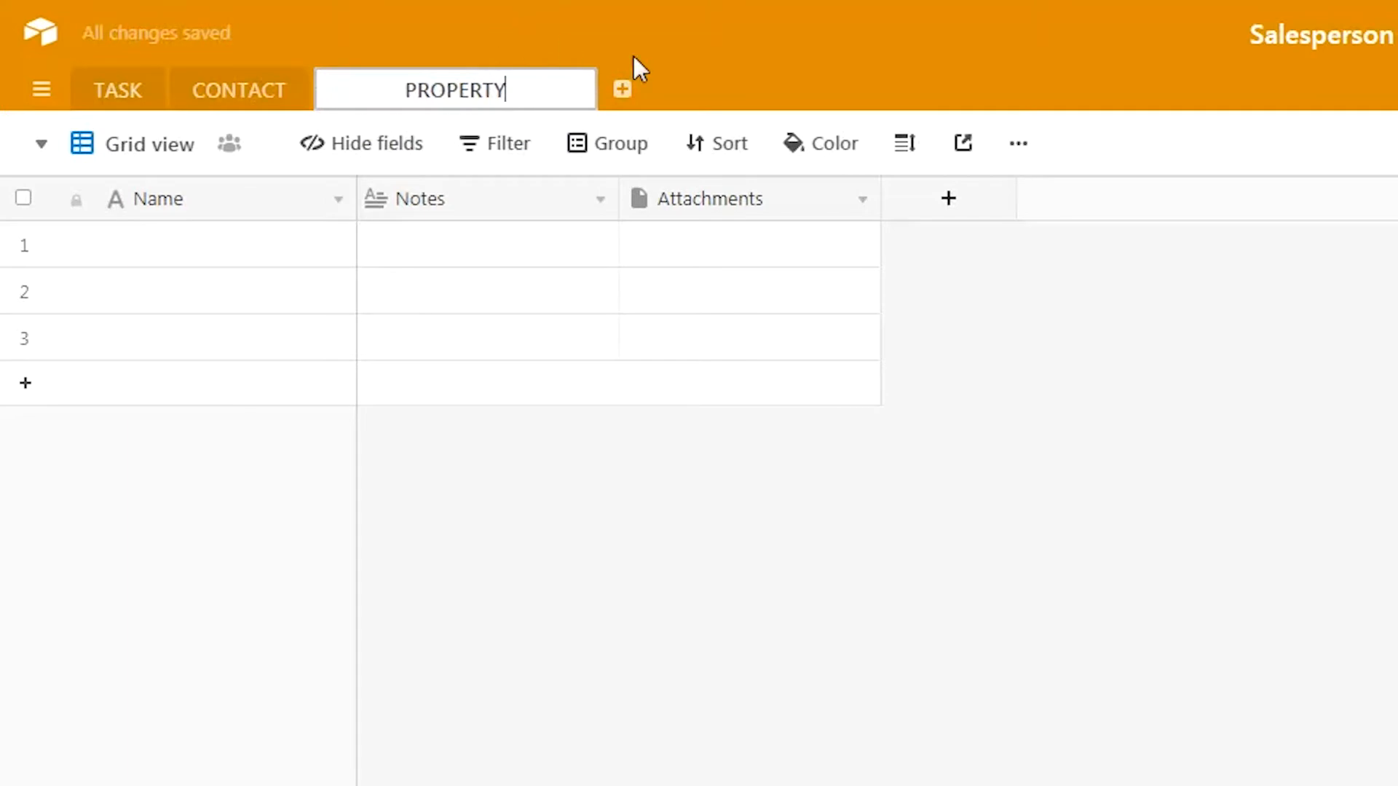
{"action": "key", "text": "Return"}
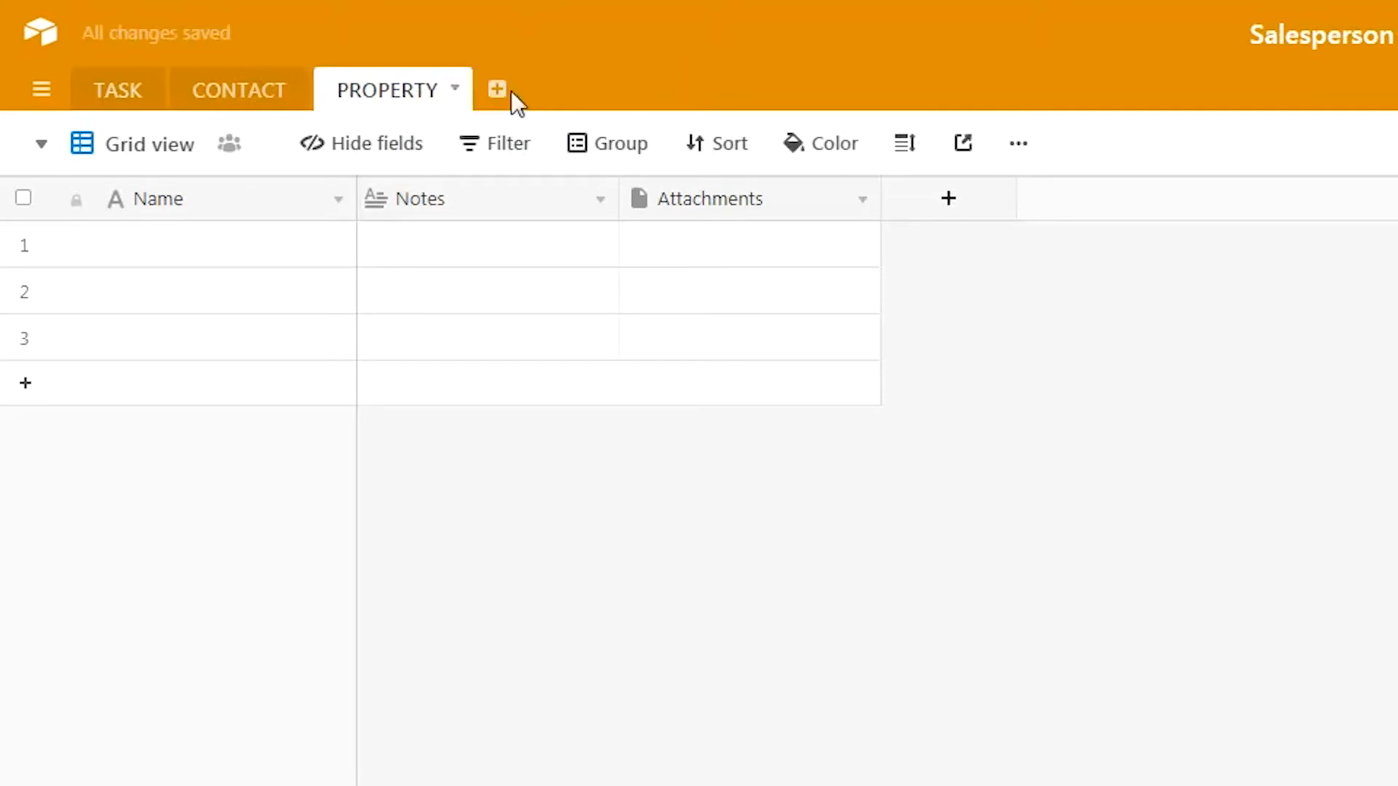
{"action": "left_click_drag", "start_coordinate": [400, 103], "coordinate": [218, 98]}
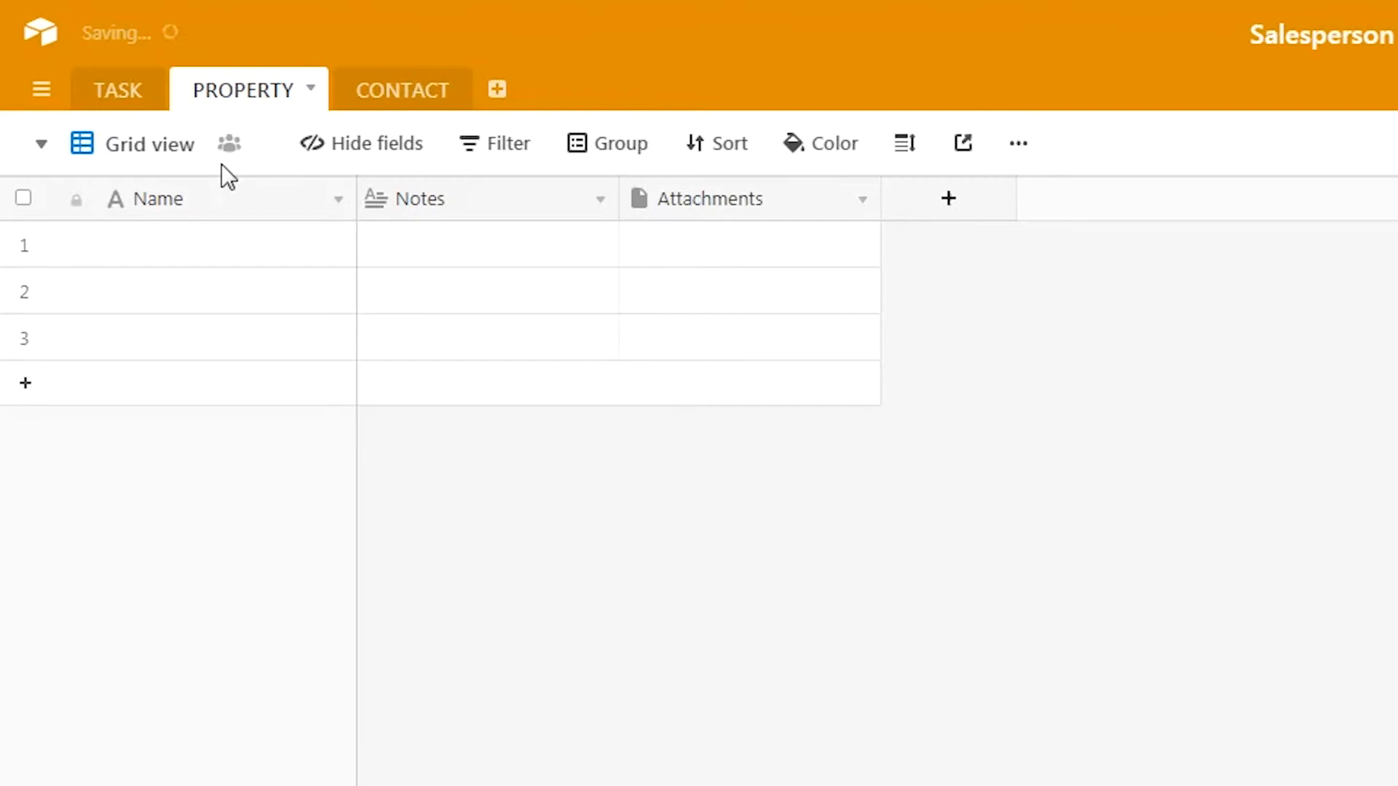
Step: Name the first record in the TASK table "New property listing"
{"action": "left_click", "coordinate": [124, 94]}
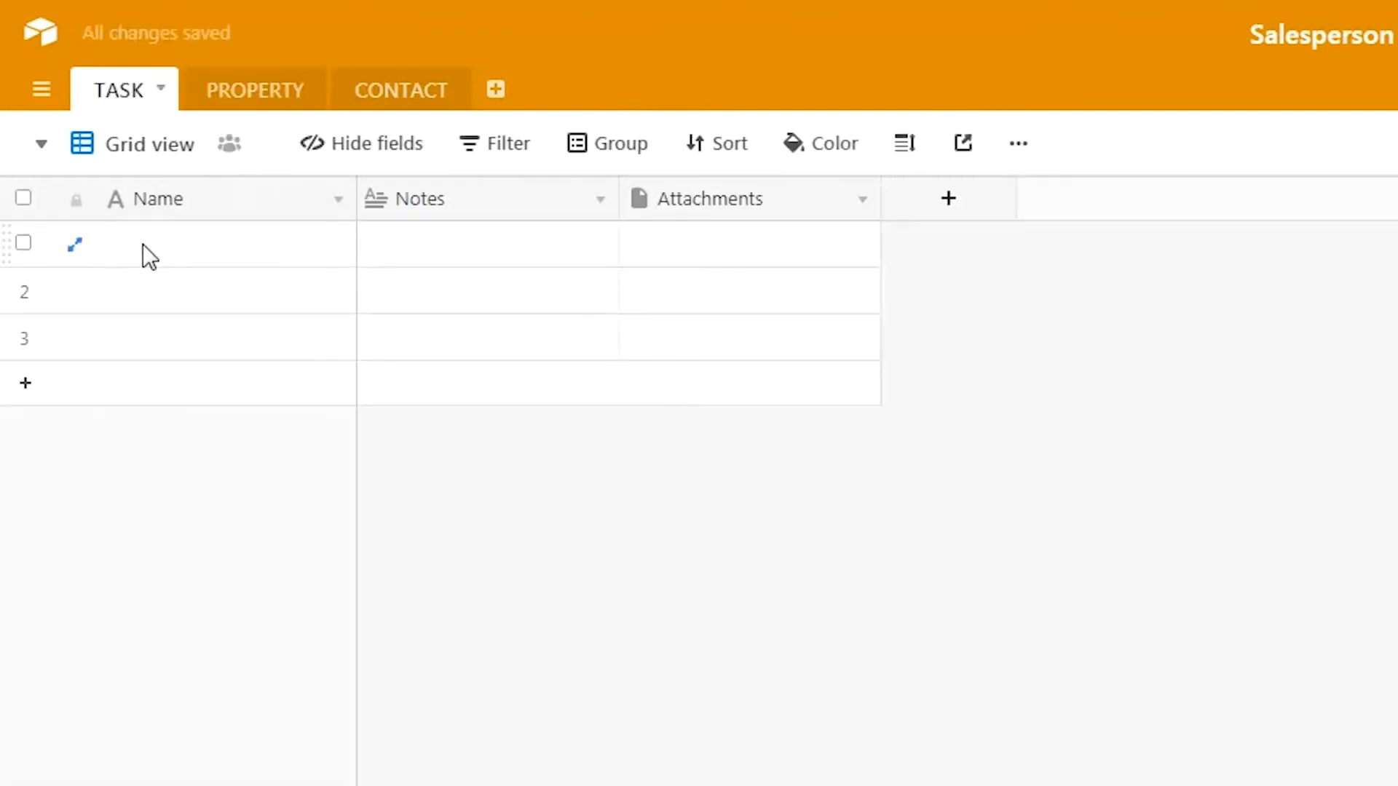
{"action": "left_click", "coordinate": [146, 245]}
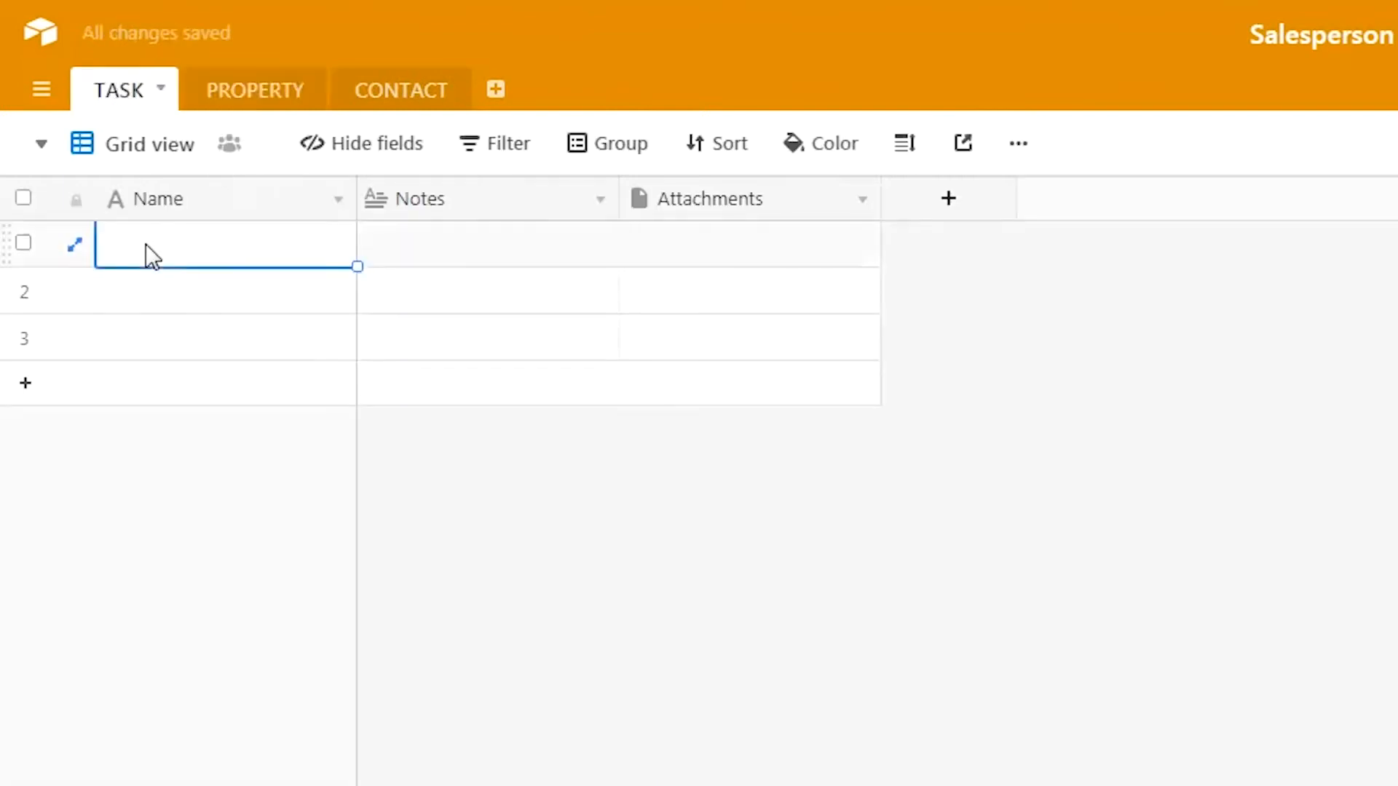
{"action": "type", "text": "New"}
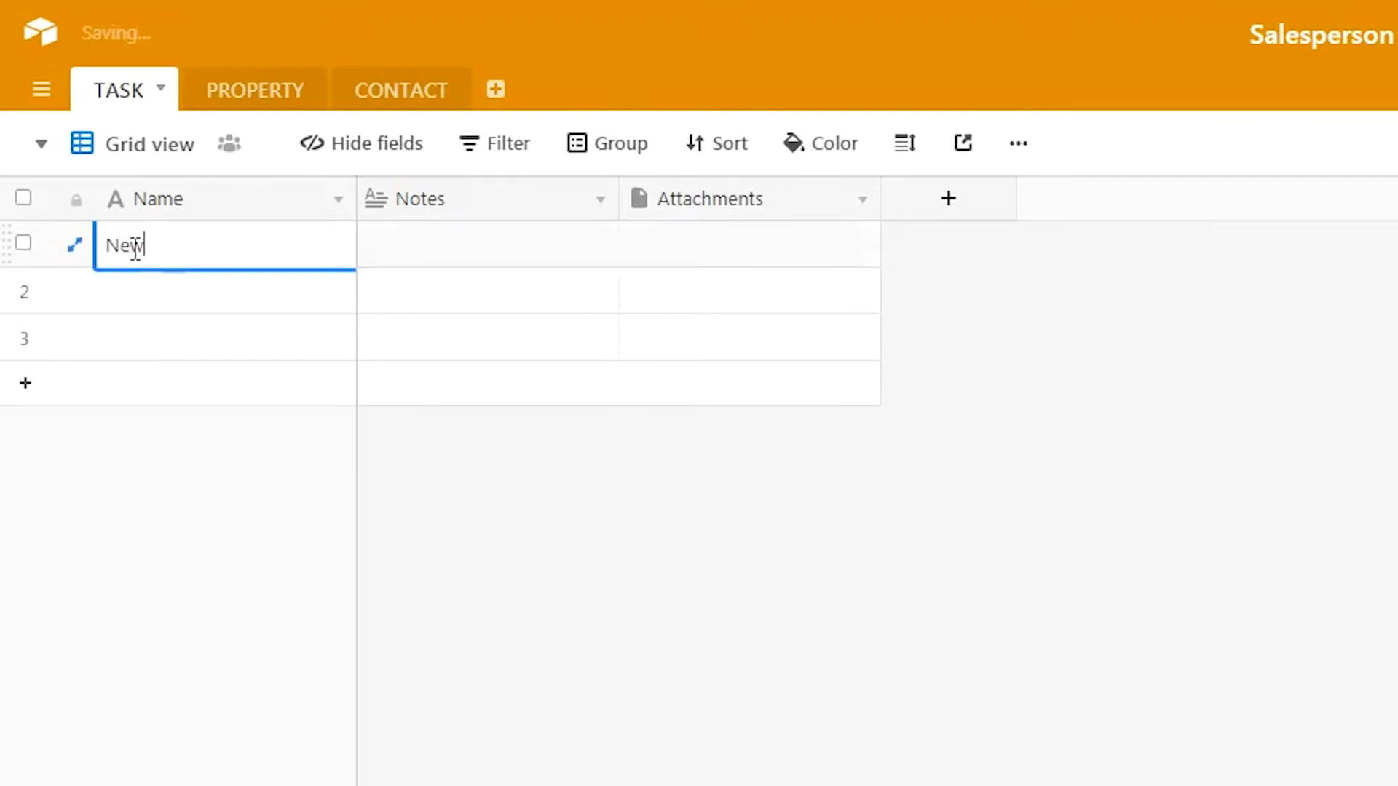
{"action": "type", "text": " property listing"}
{"action": "key", "text": "Tab"}
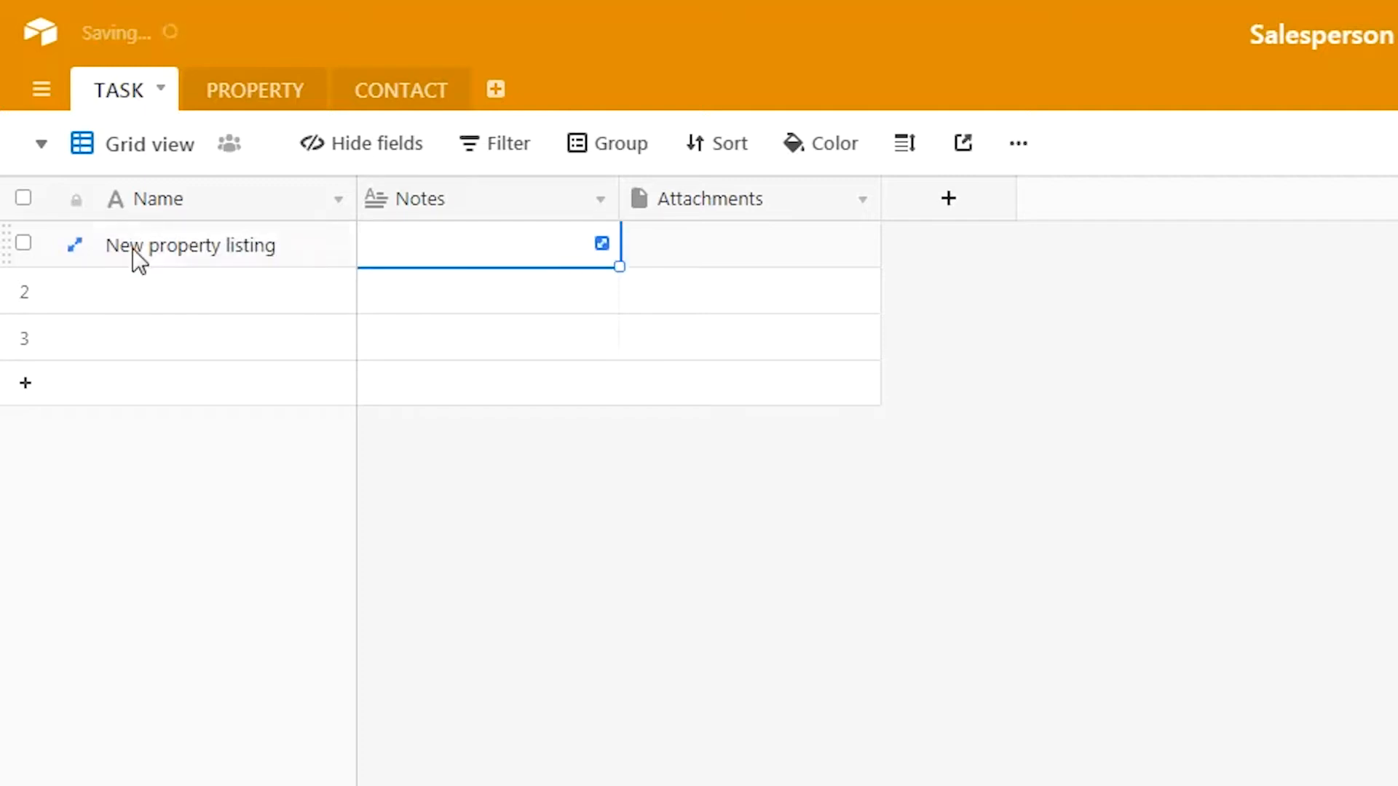
Step: Enter "Some random notes about property, to do, from who, address, etc" as the notes of the New property listing record
{"action": "left_click", "coordinate": [429, 257]}
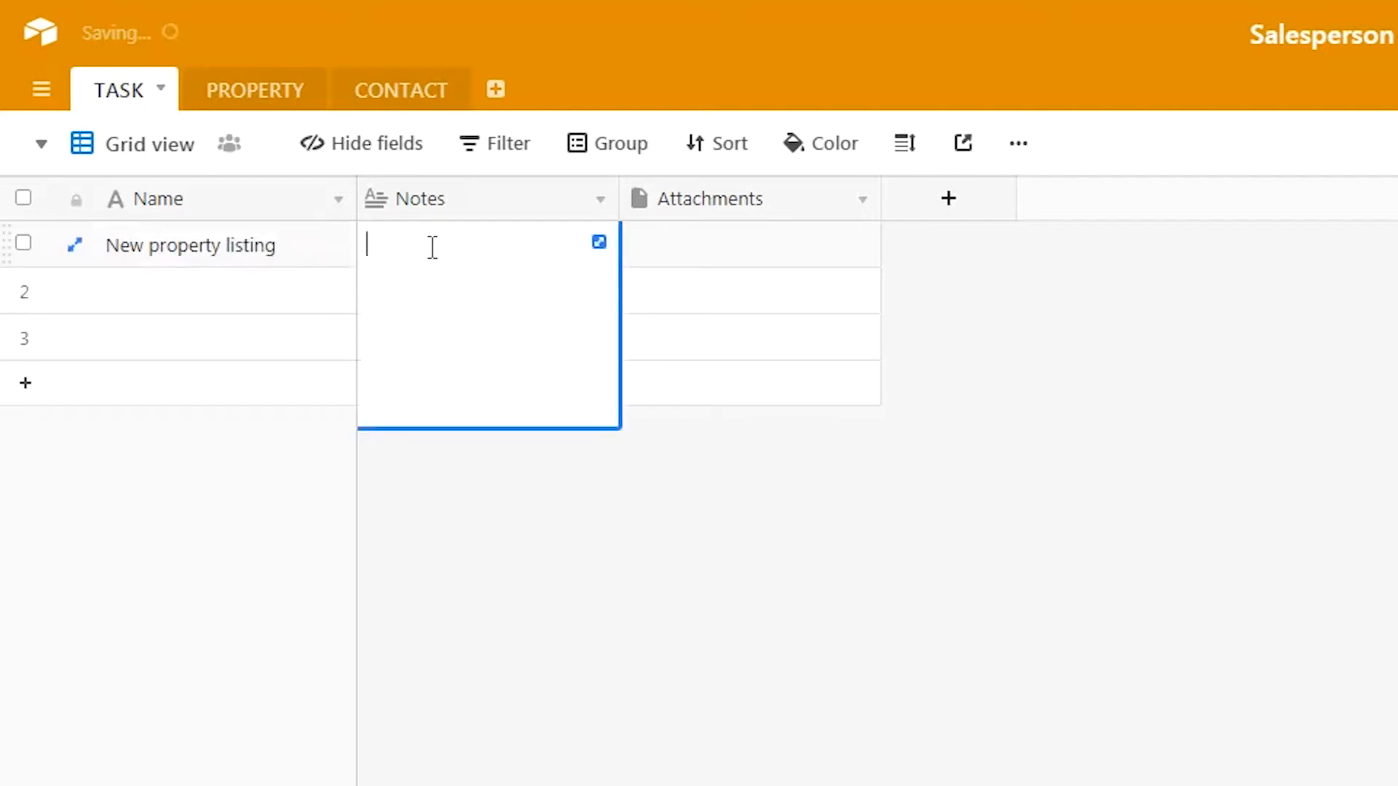
{"action": "type", "text": "Some rando"}
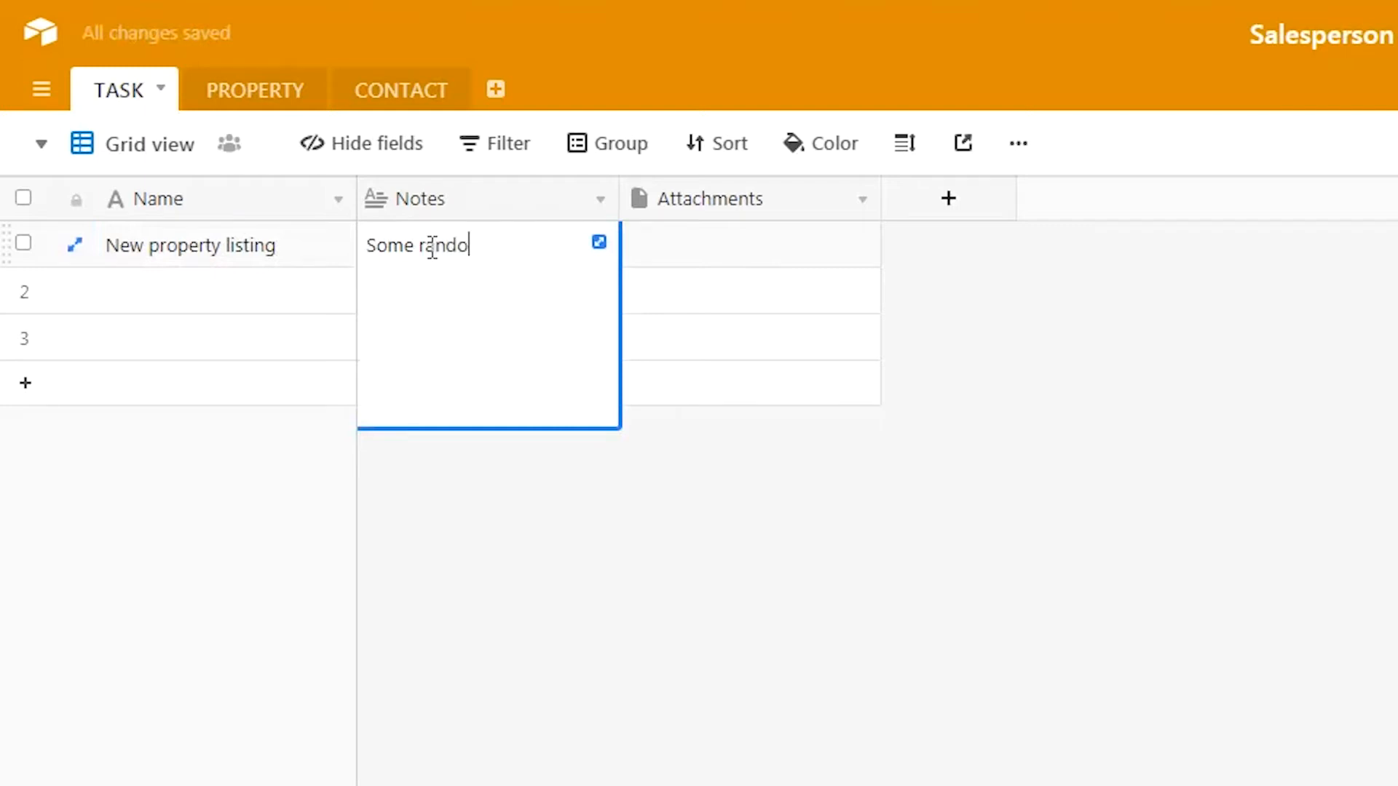
{"action": "type", "text": "m ootes about property"}
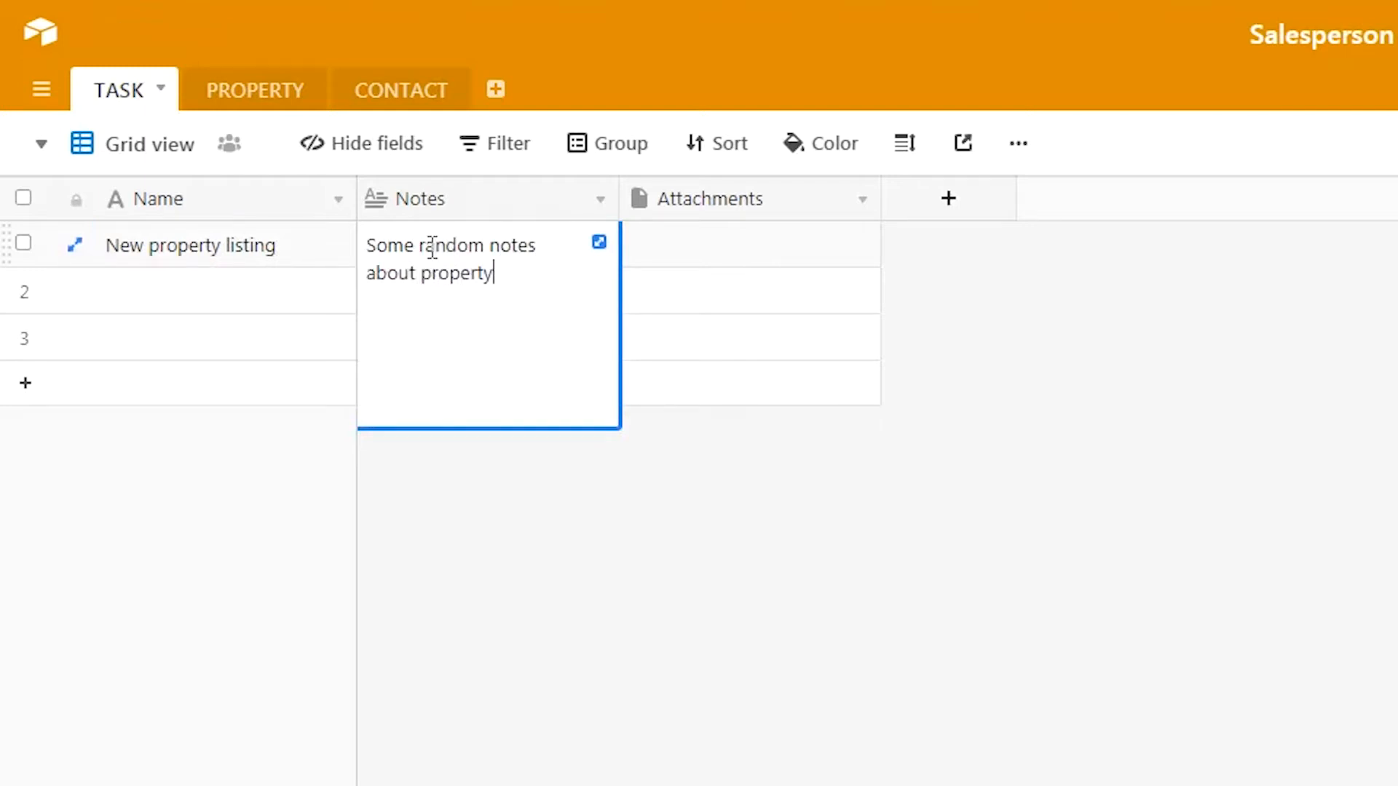
{"action": "type", "text": ", to do, from who, address, etc"}
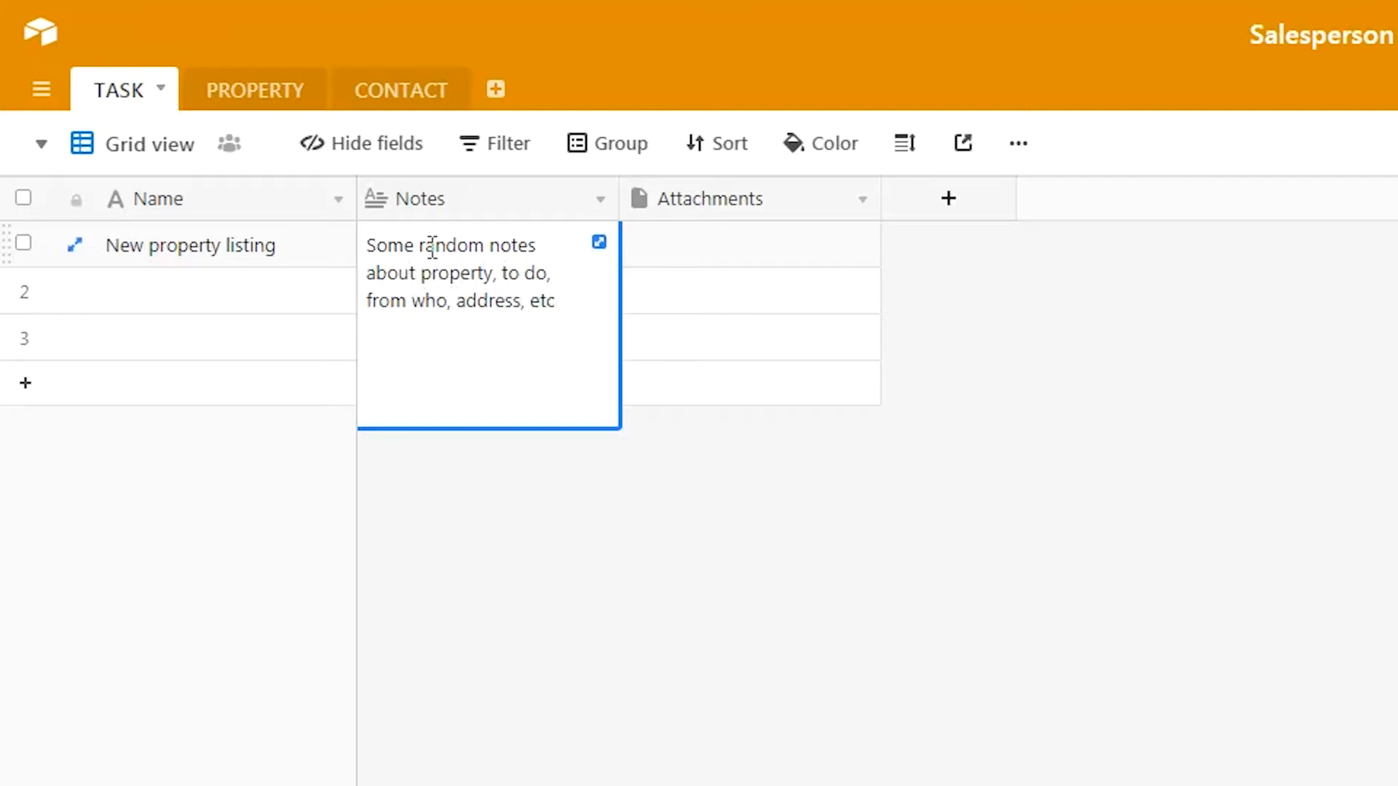
{"action": "left_click", "coordinate": [709, 247]}
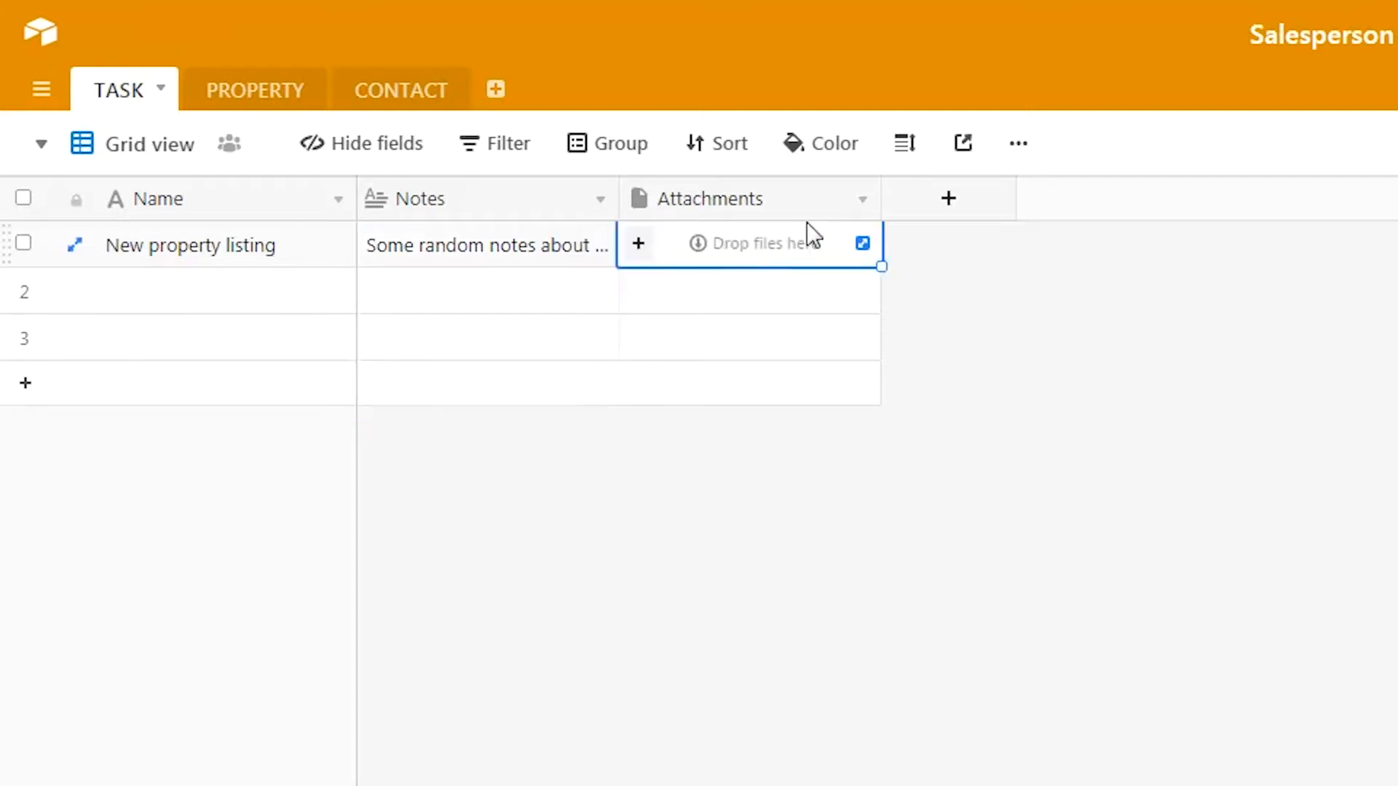
{"action": "left_click", "coordinate": [956, 247]}
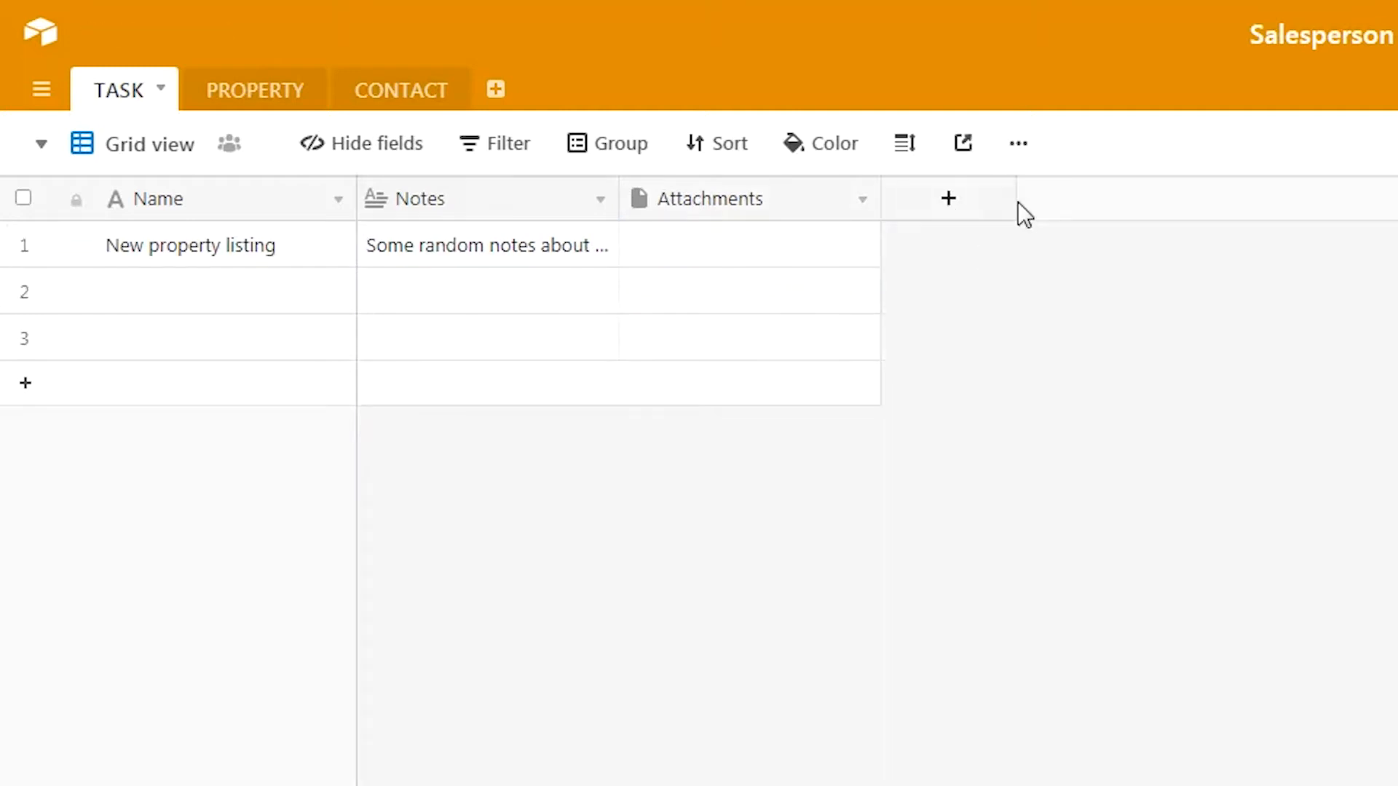
Step: Add a field named PROPERTY to the TASK table that links to the PROPERTY table, with linking to multiple records turned off
{"action": "left_click", "coordinate": [959, 204]}
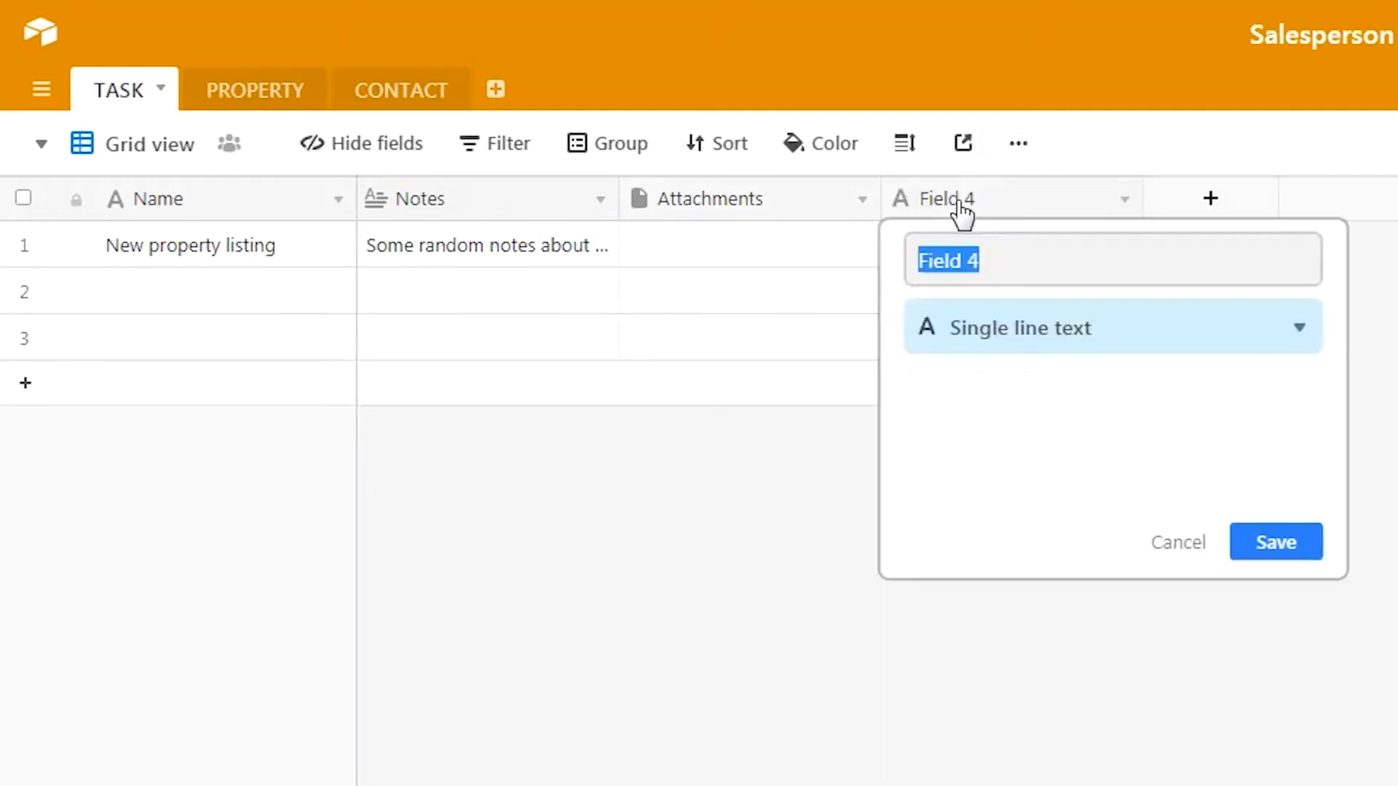
{"action": "left_click", "coordinate": [1046, 260]}
{"action": "triple_click", "coordinate": [1047, 260]}
{"action": "type", "text": "PROPERTY"}
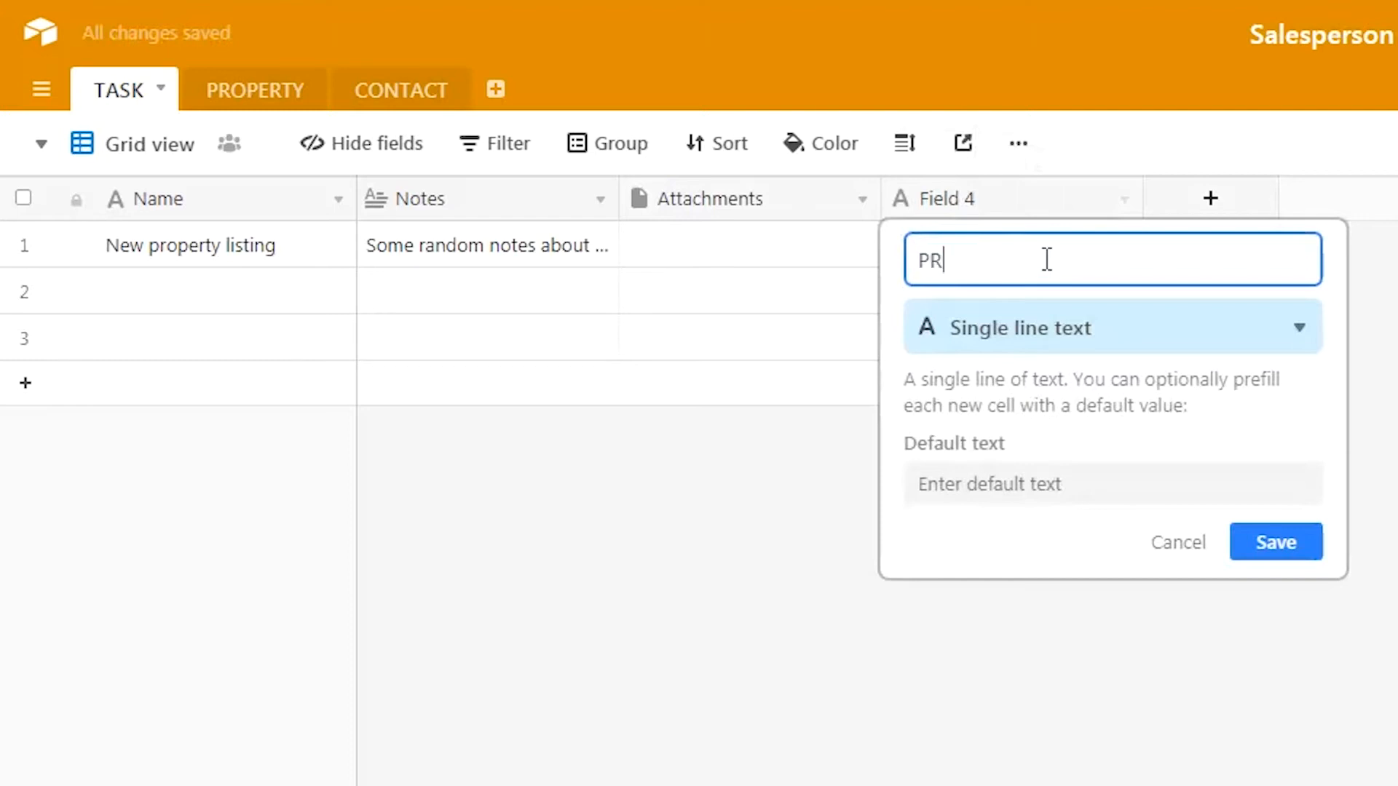
{"action": "left_click", "coordinate": [1301, 335]}
{"action": "left_click", "coordinate": [1045, 397]}
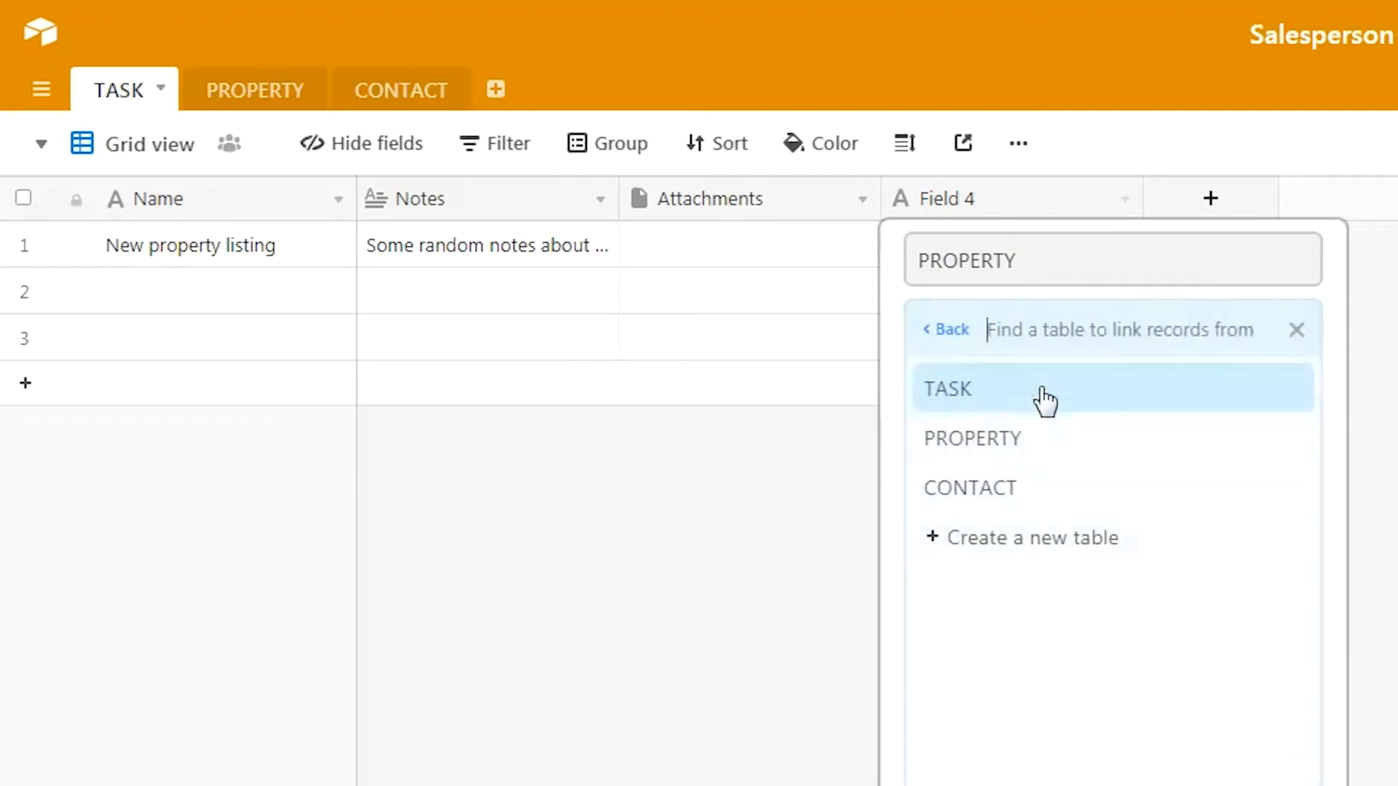
{"action": "left_click", "coordinate": [994, 439]}
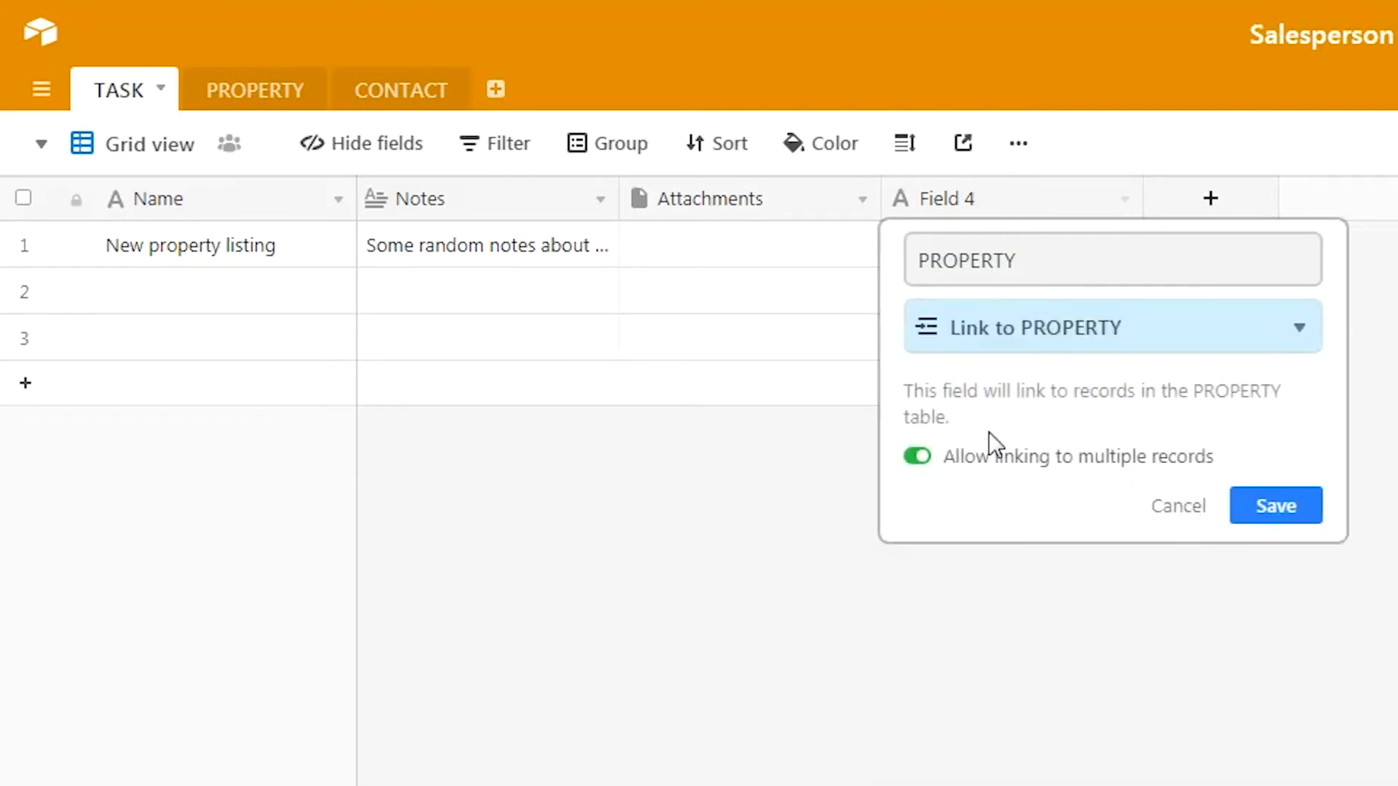
{"action": "left_click", "coordinate": [919, 458]}
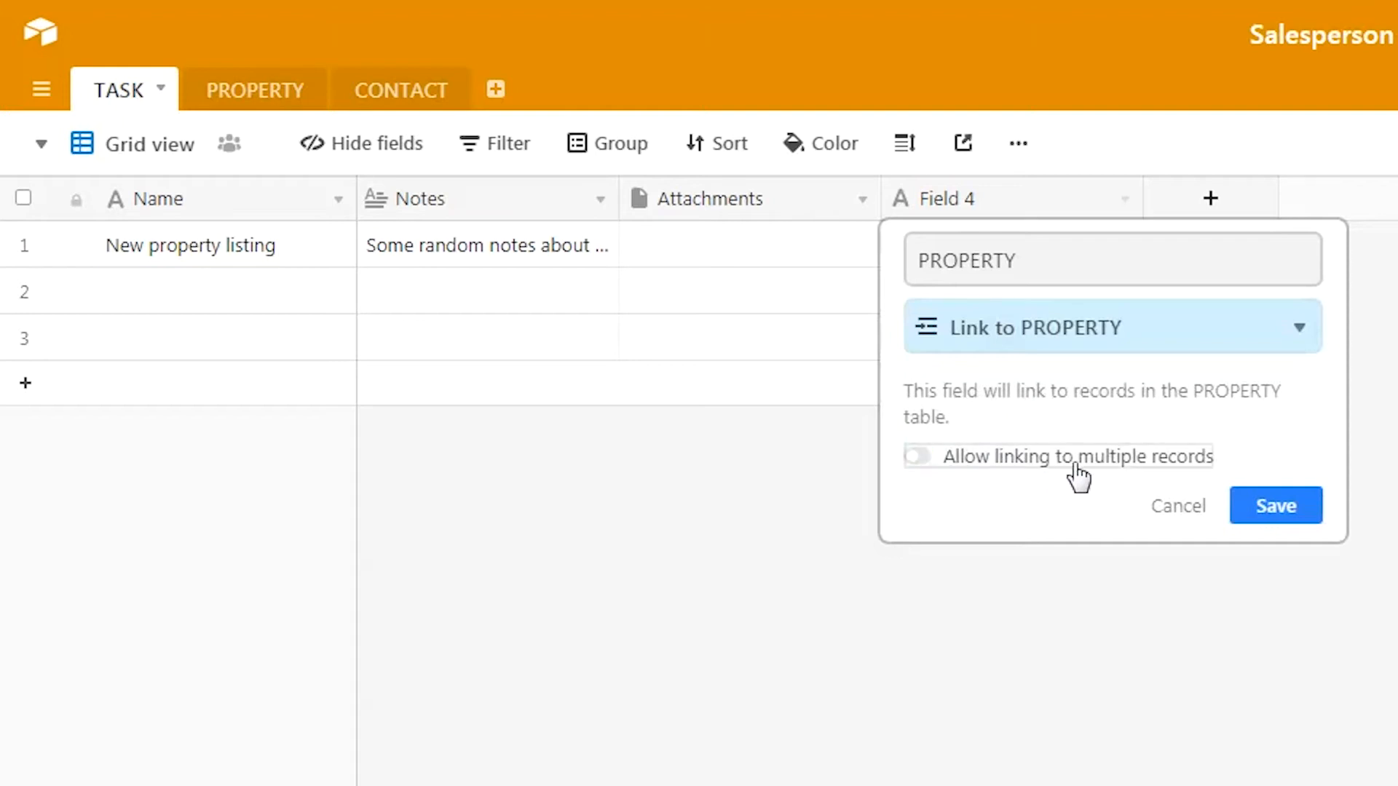
{"action": "left_click", "coordinate": [1270, 510]}
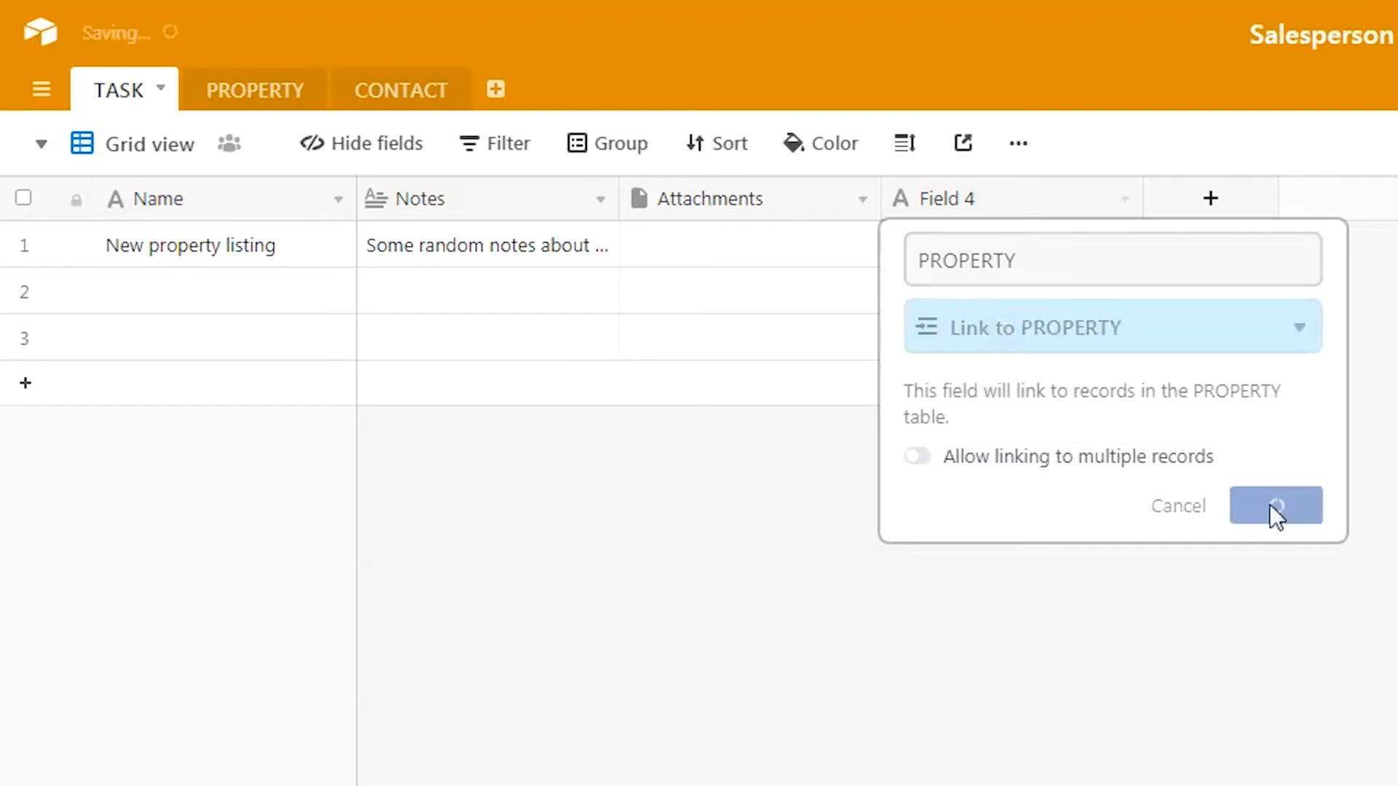
{"action": "left_click", "coordinate": [948, 246]}
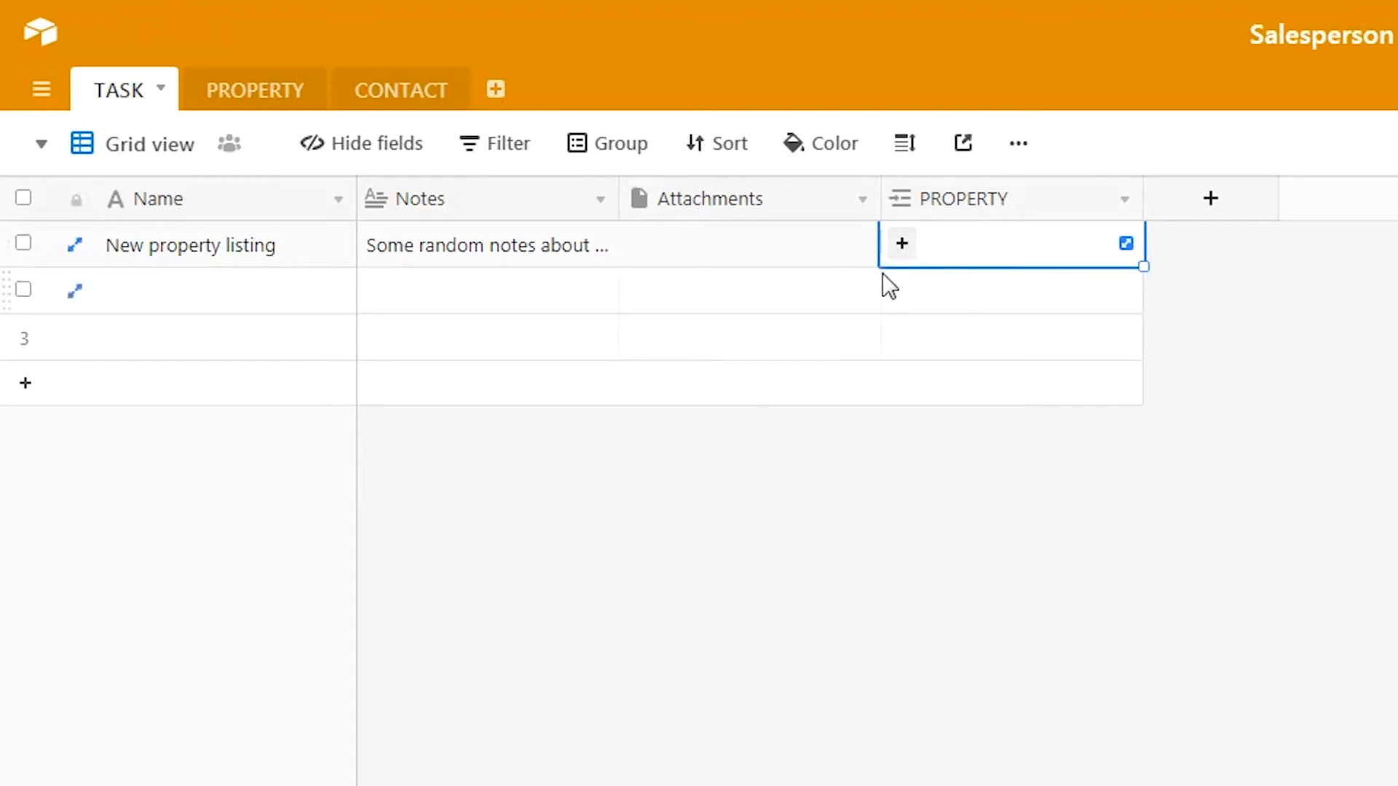
Step: Name the first record in the PROPERTY table "#01-0123 Property ABC"
{"action": "left_click", "coordinate": [249, 96]}
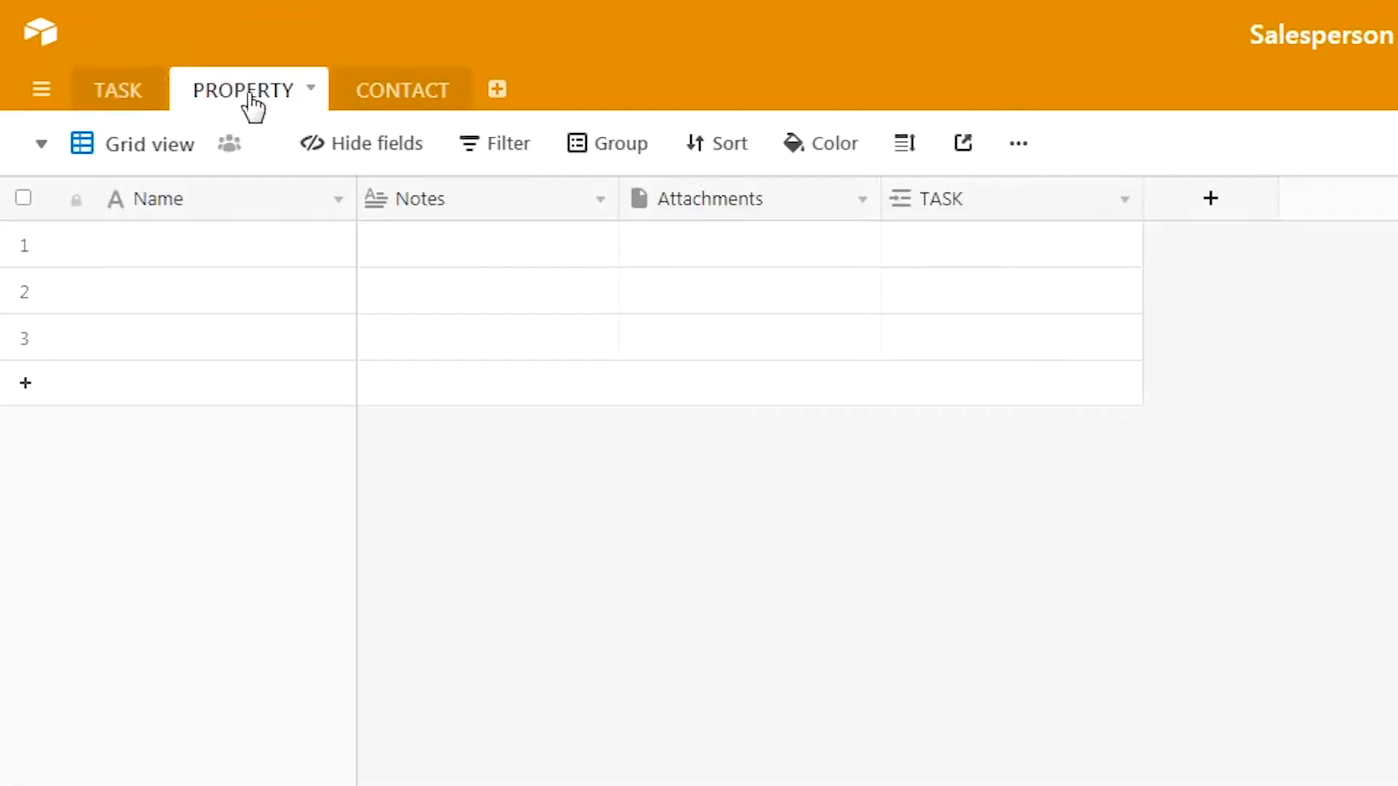
{"action": "left_click", "coordinate": [183, 241]}
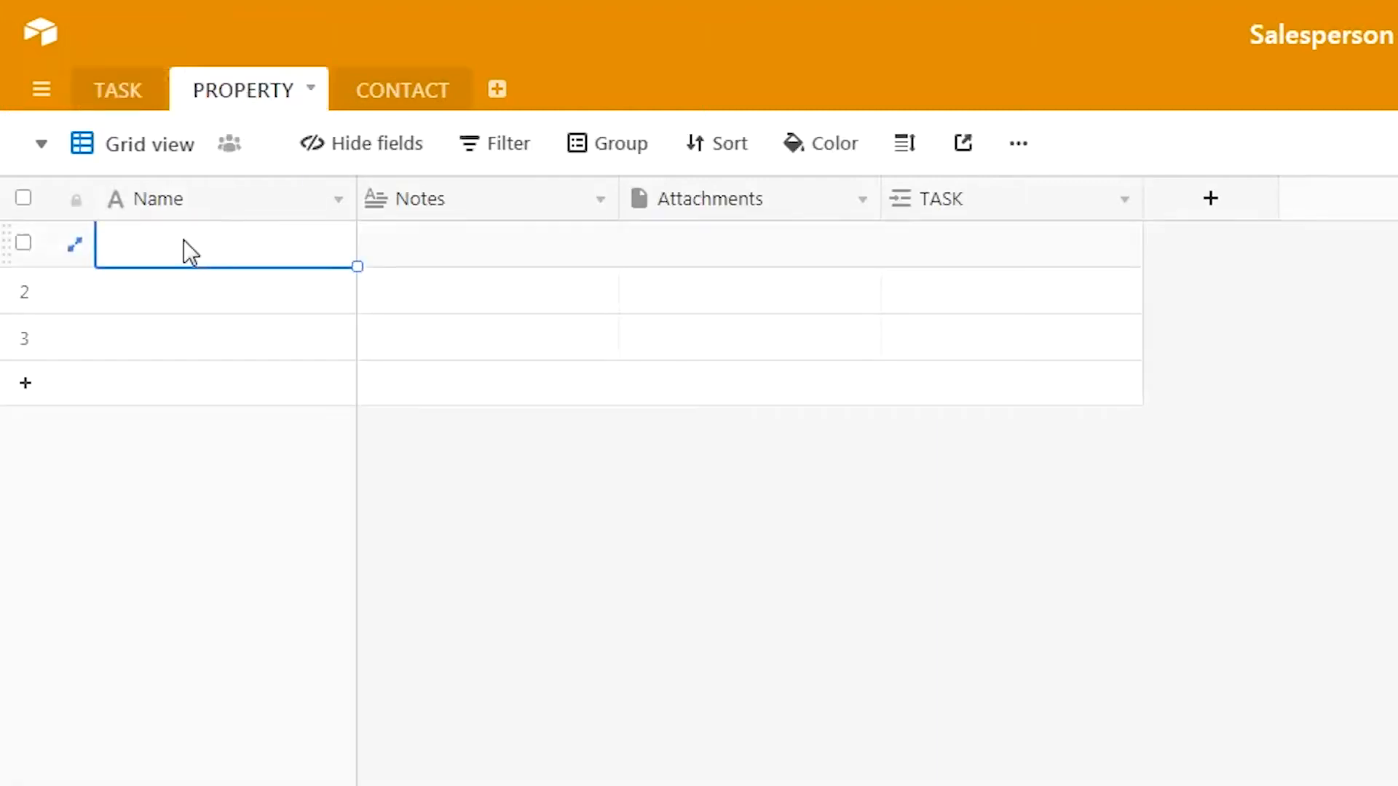
{"action": "left_click", "coordinate": [184, 239]}
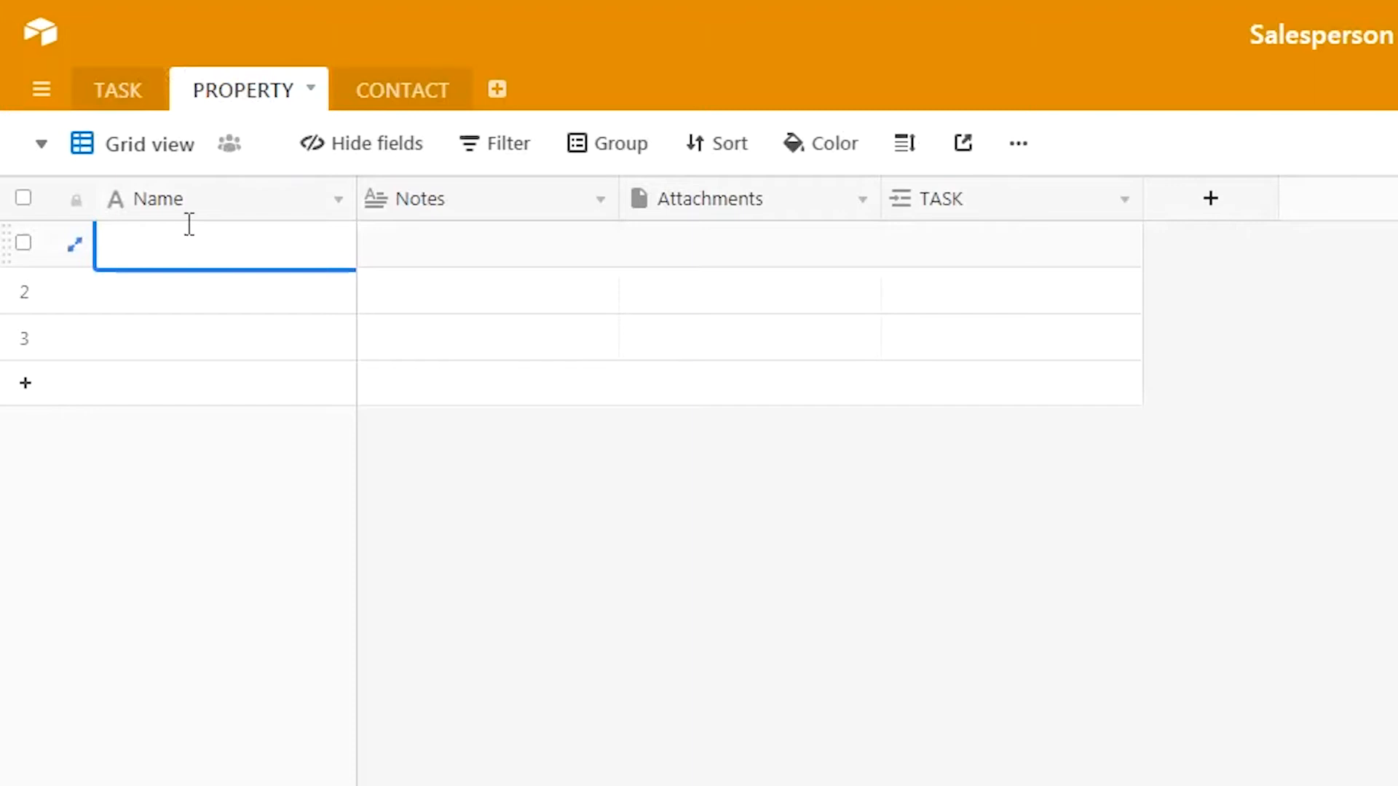
{"action": "type", "text": "#01-01"}
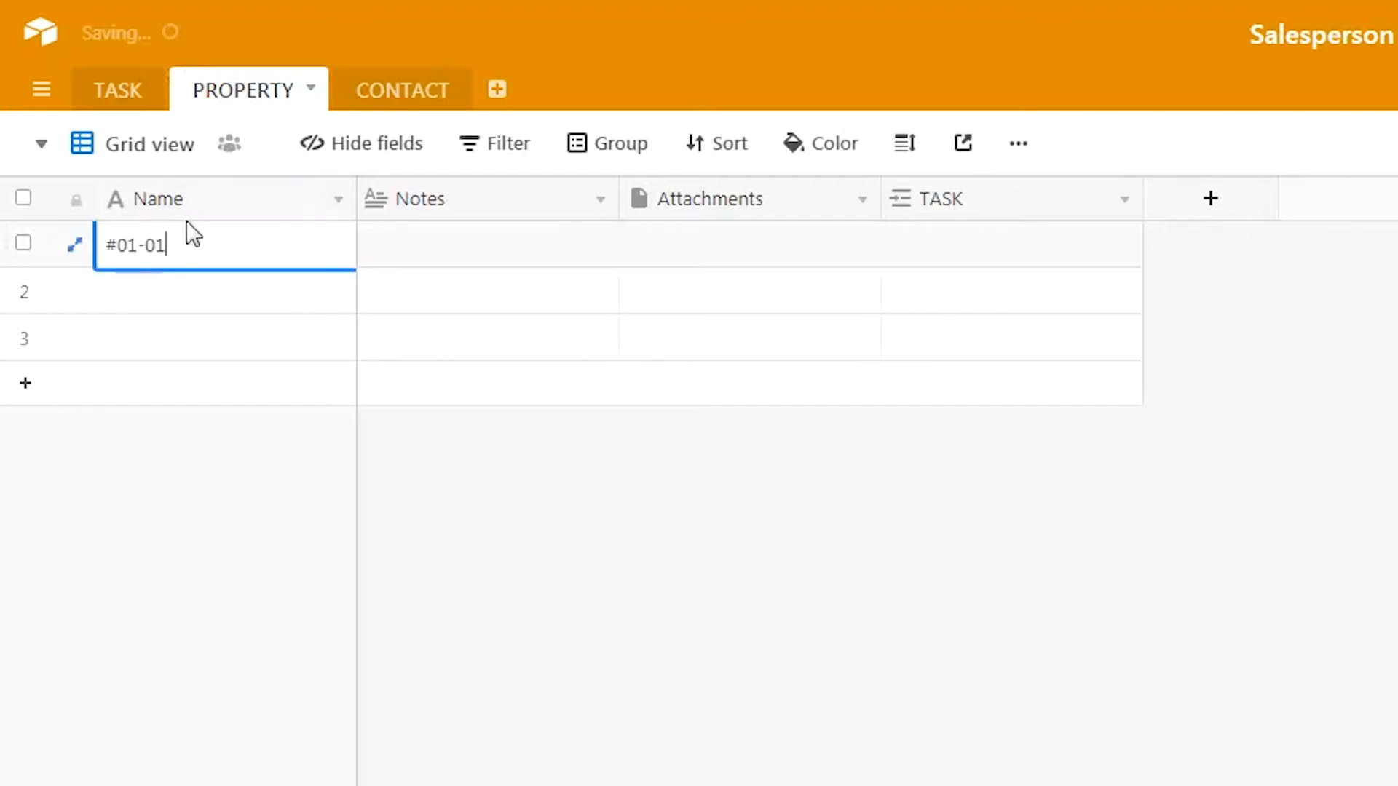
{"action": "type", "text": "23 Property ABC"}
{"action": "key", "text": "Tab"}
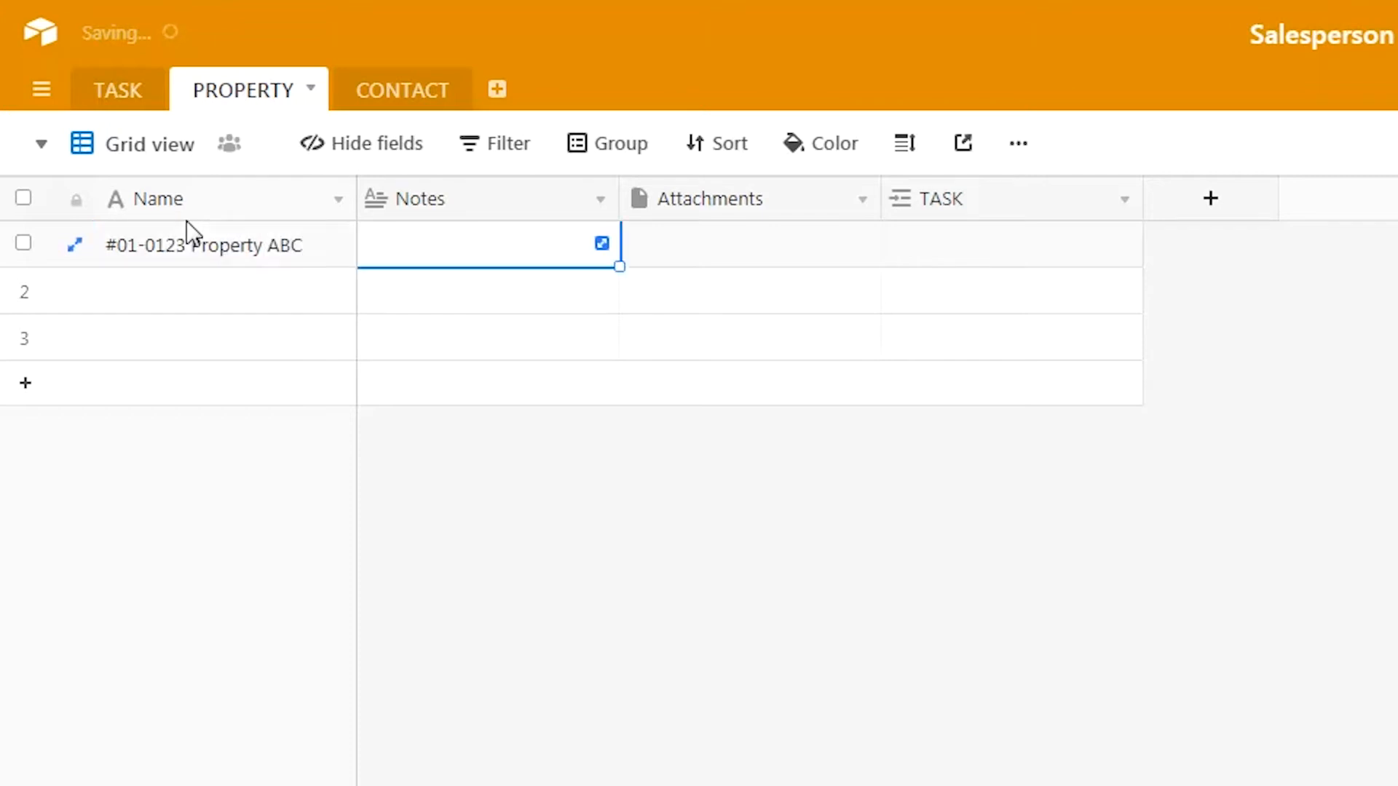
Step: Enter "Notes about this property" as the notes of the first PROPERTY record
{"action": "left_click", "coordinate": [411, 243]}
{"action": "type", "text": "Notes about this property"}
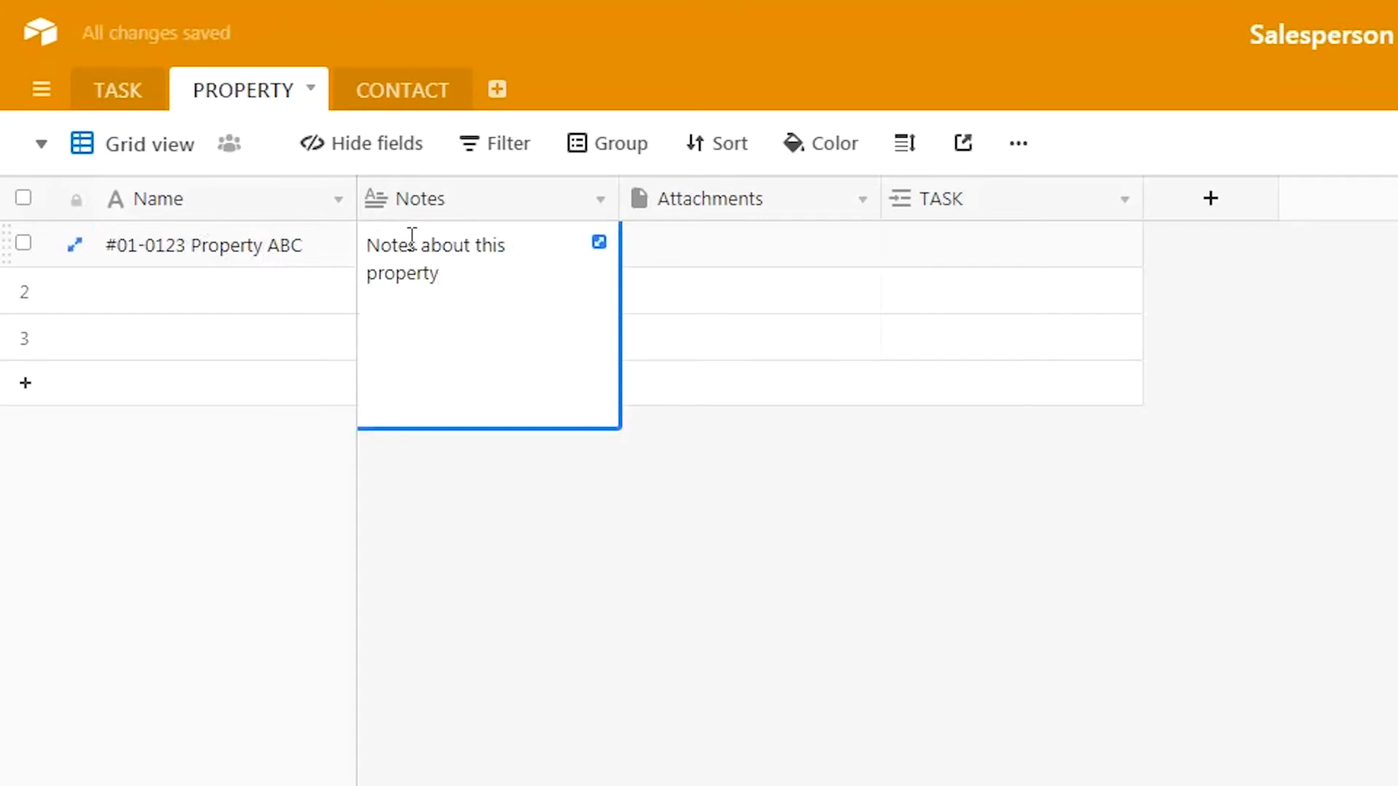
{"action": "key", "text": "Tab"}
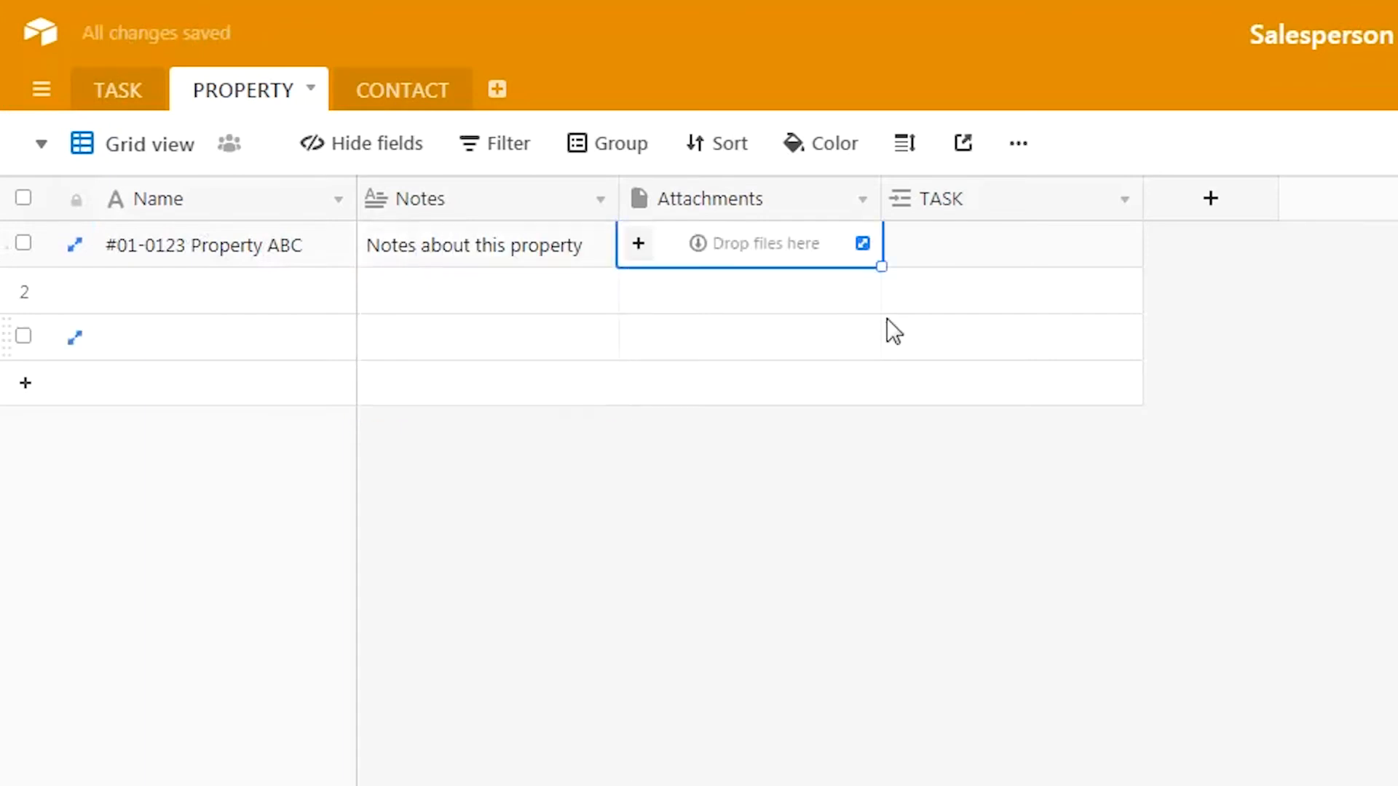
Step: Link the first PROPERTY record to the existing task "New property listing" through its TASK field
{"action": "left_click", "coordinate": [900, 248]}
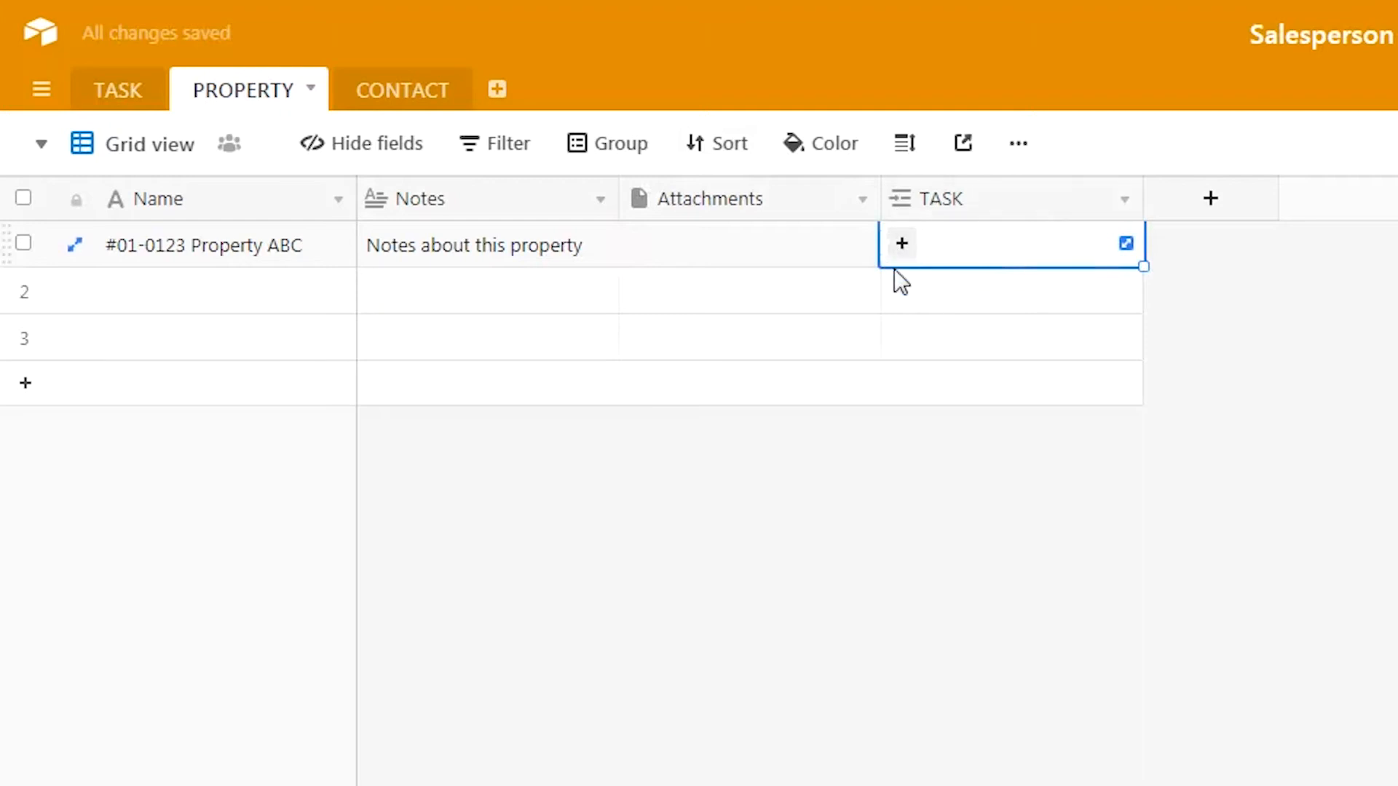
{"action": "left_click", "coordinate": [901, 246]}
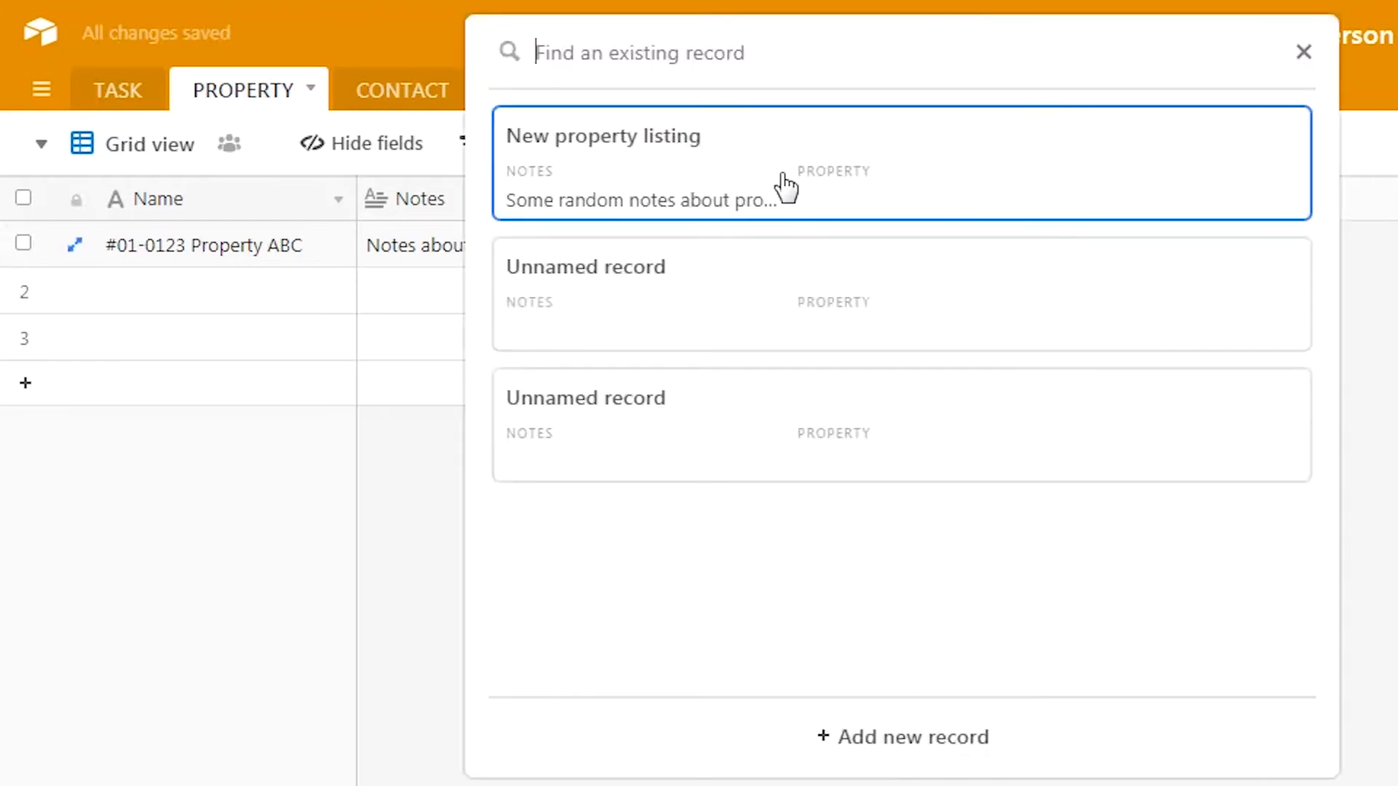
{"action": "left_click", "coordinate": [648, 156]}
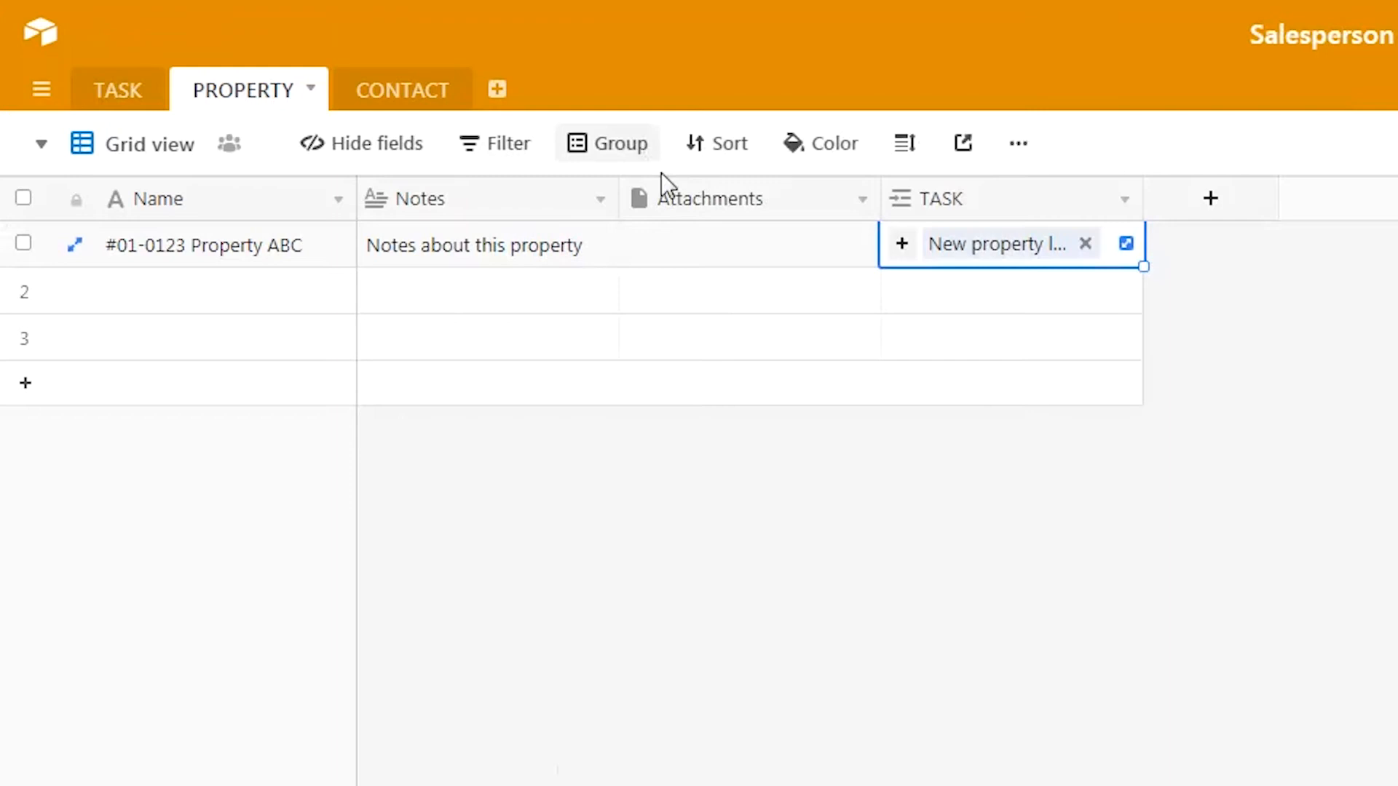
{"action": "left_click", "coordinate": [1234, 298]}
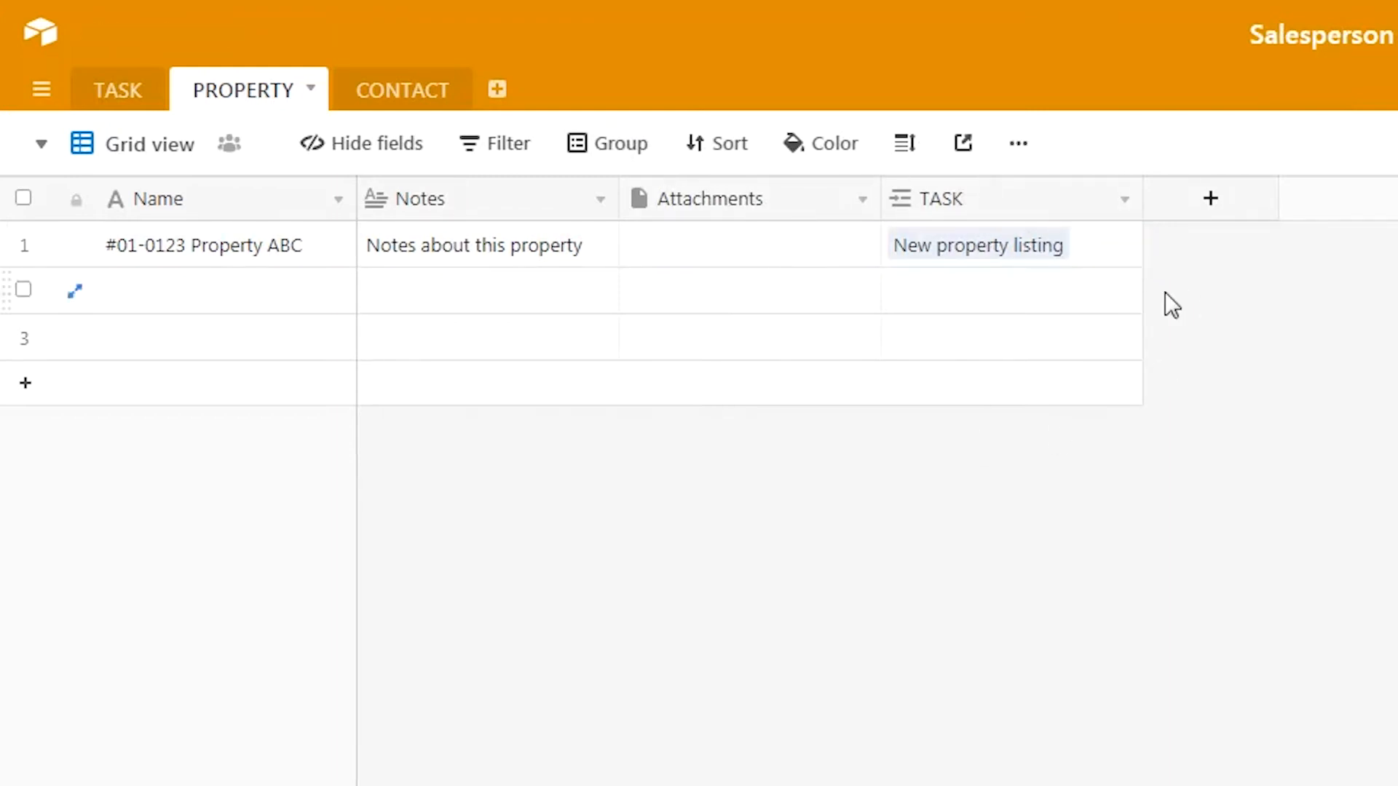
Step: From the TASK table, open the property record linked to "New property listing" and review its name and notes
{"action": "left_click", "coordinate": [120, 93]}
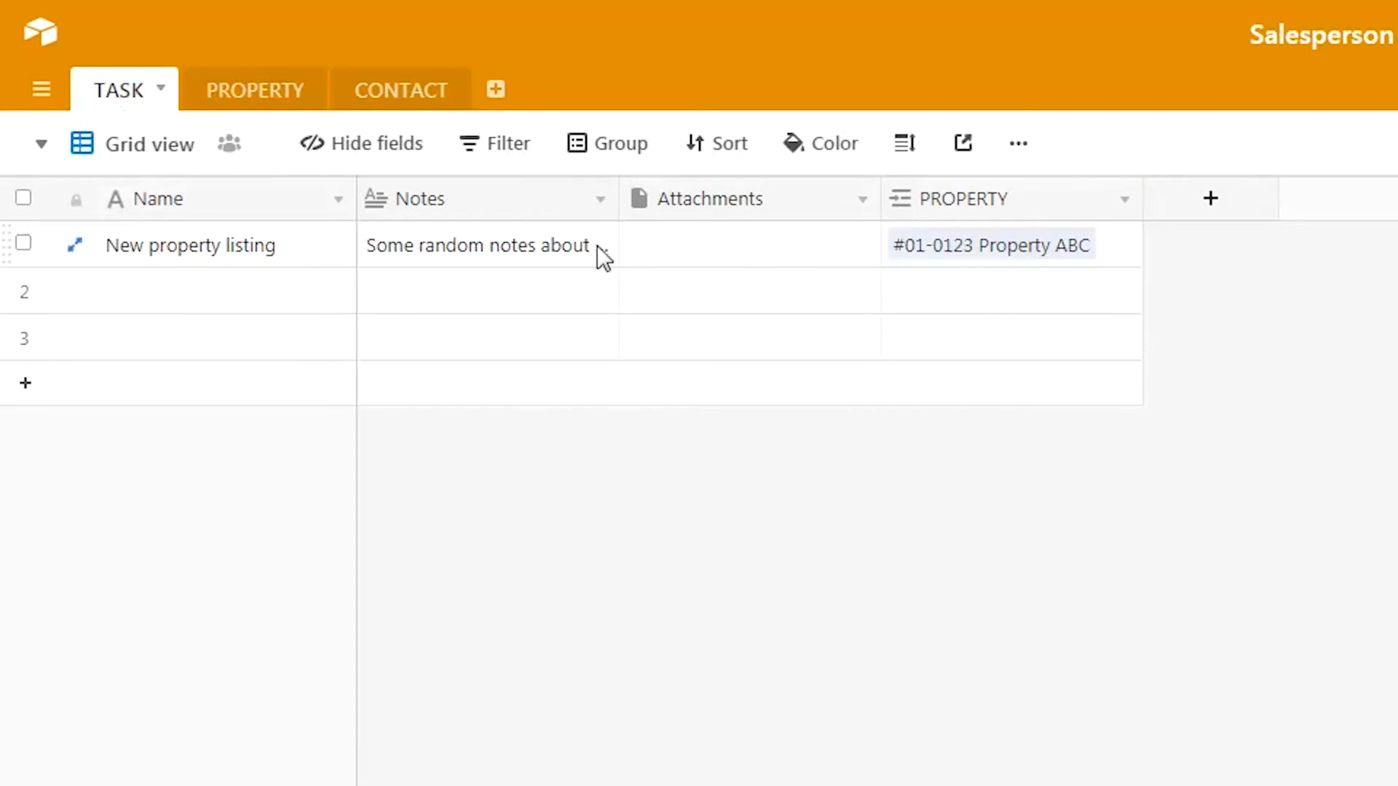
{"action": "left_click", "coordinate": [973, 251]}
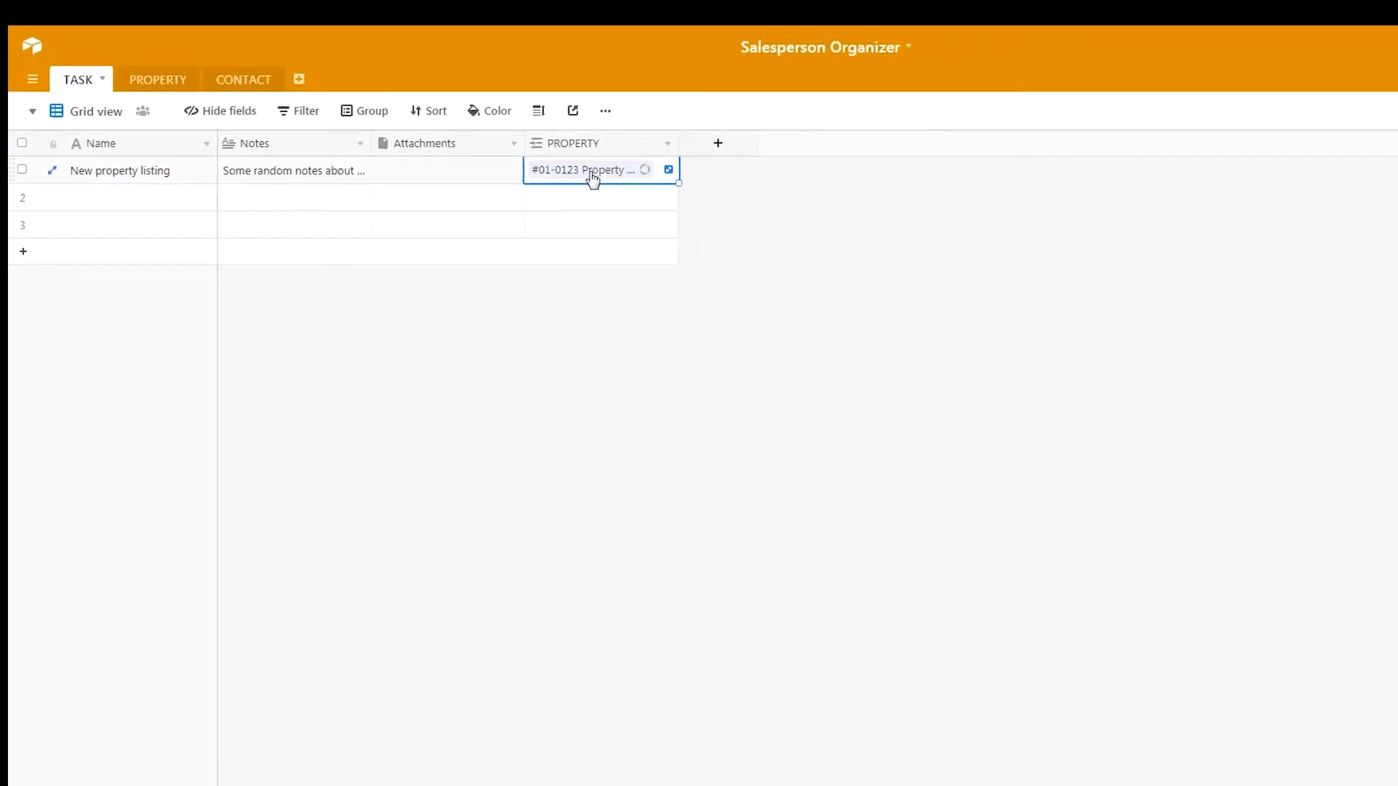
{"action": "left_click", "coordinate": [973, 251]}
{"action": "left_click_drag", "start_coordinate": [474, 223], "coordinate": [342, 225]}
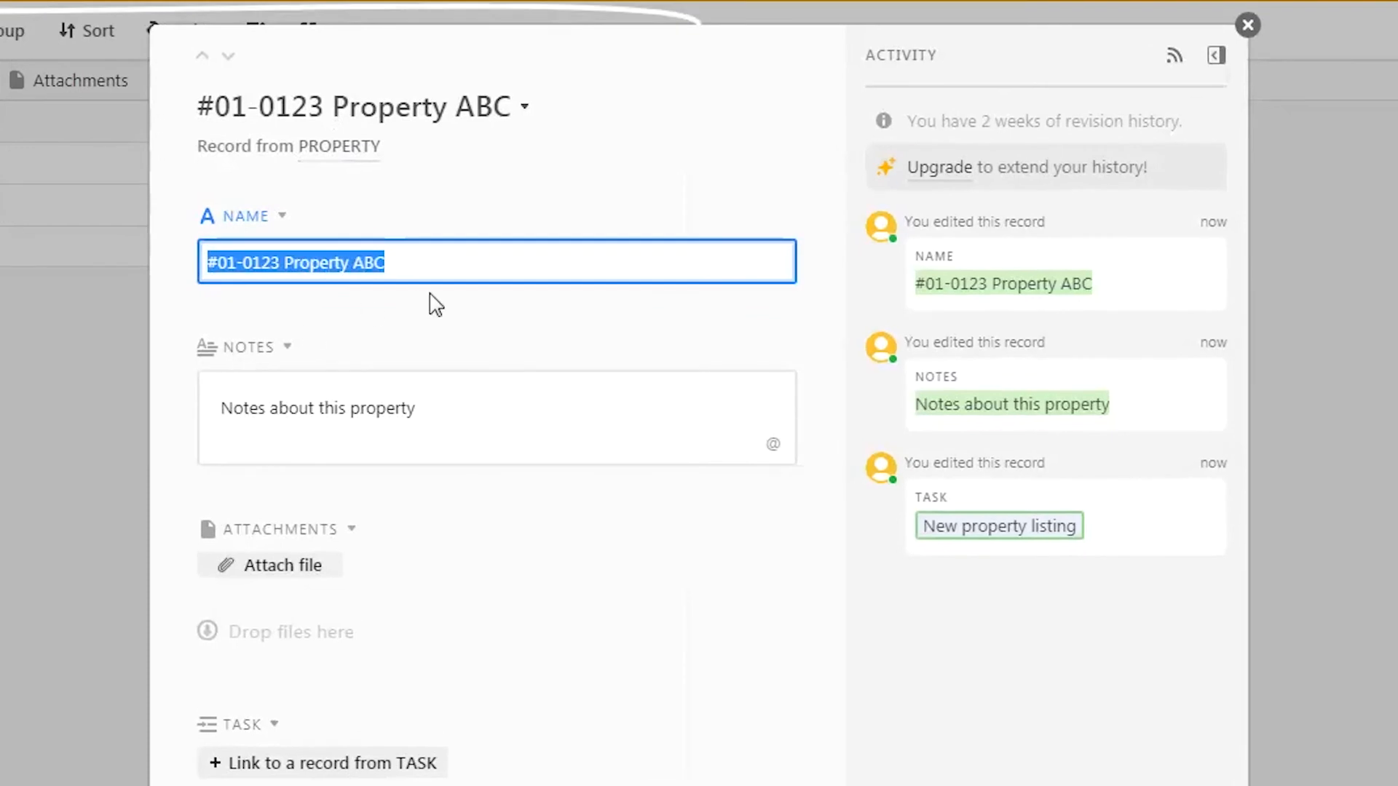
{"action": "left_click_drag", "start_coordinate": [417, 408], "coordinate": [198, 428]}
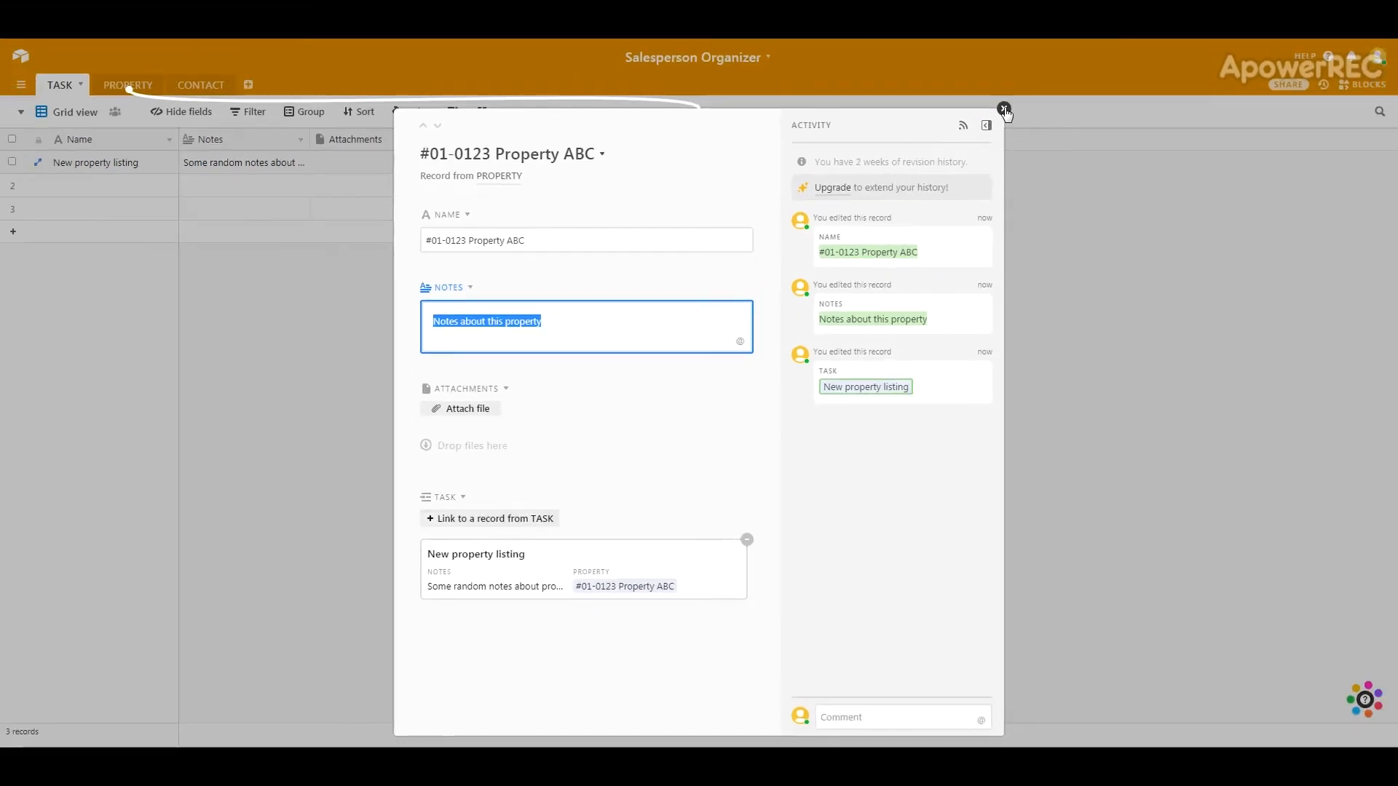
{"action": "left_click", "coordinate": [1004, 109]}
Step: Add a field named CONTACT to the PROPERTY table that links to the CONTACT table, allowing links to multiple records
{"action": "left_click", "coordinate": [139, 86]}
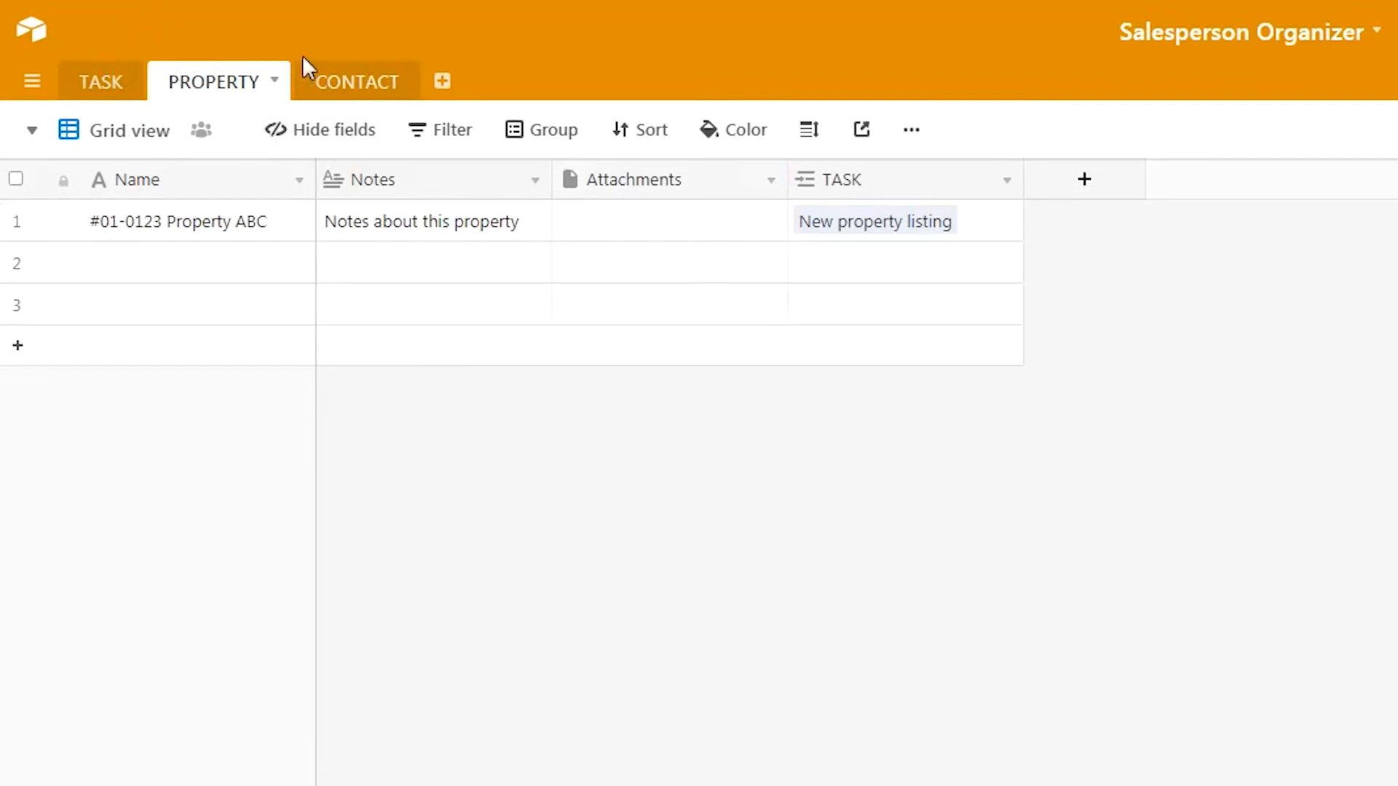
{"action": "left_click", "coordinate": [980, 180]}
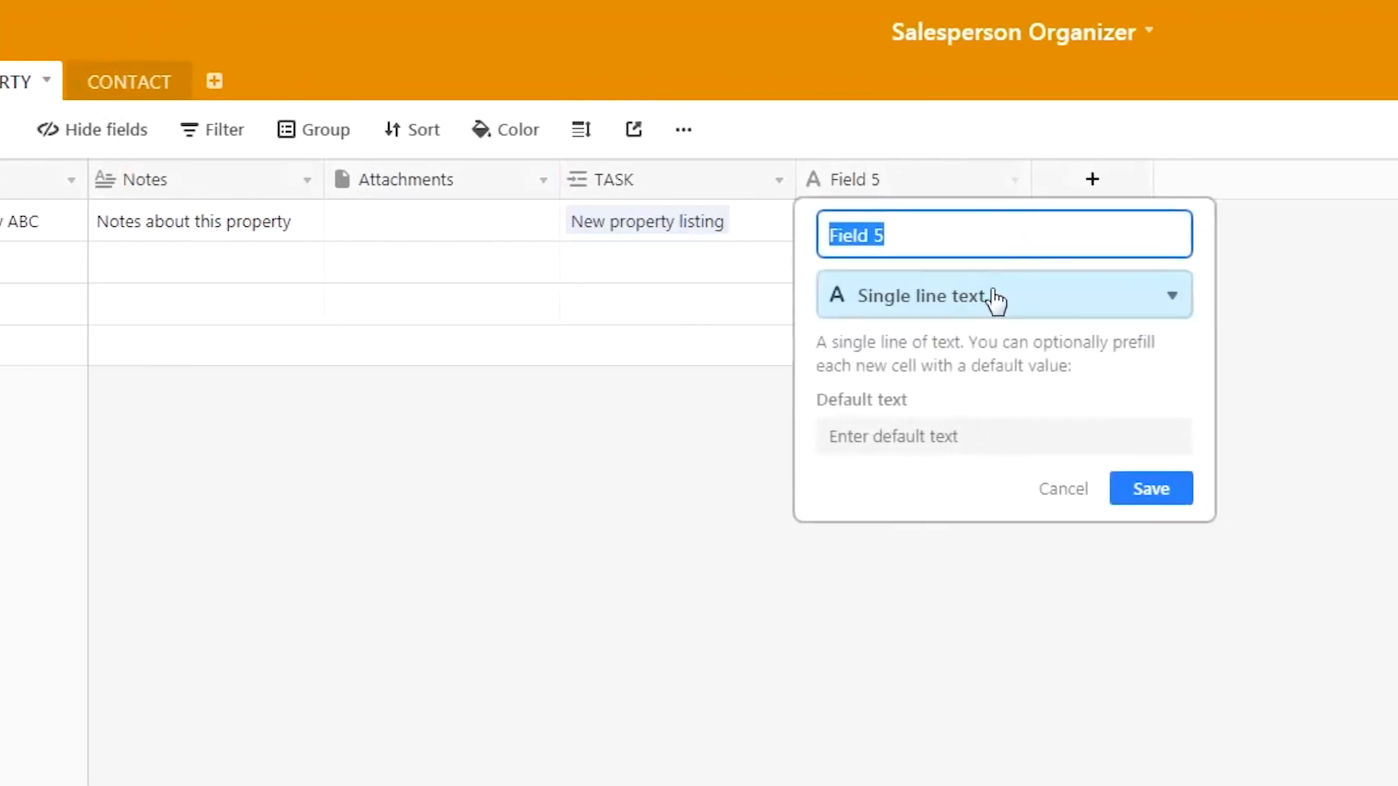
{"action": "left_click", "coordinate": [993, 303]}
{"action": "left_click", "coordinate": [954, 356]}
{"action": "left_click", "coordinate": [905, 439]}
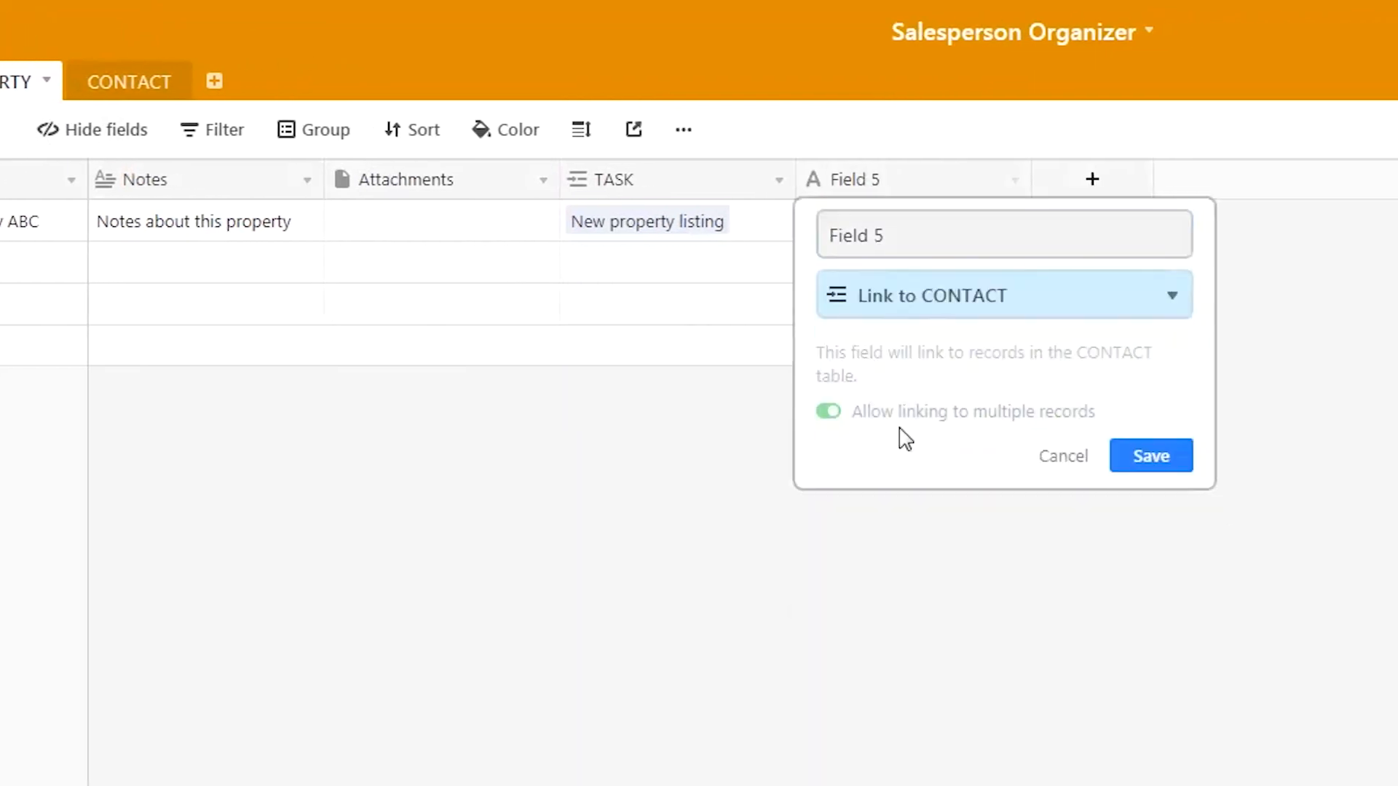
{"action": "left_click", "coordinate": [901, 241]}
{"action": "key", "text": "ctrl+a"}
{"action": "type", "text": "CONTA"}
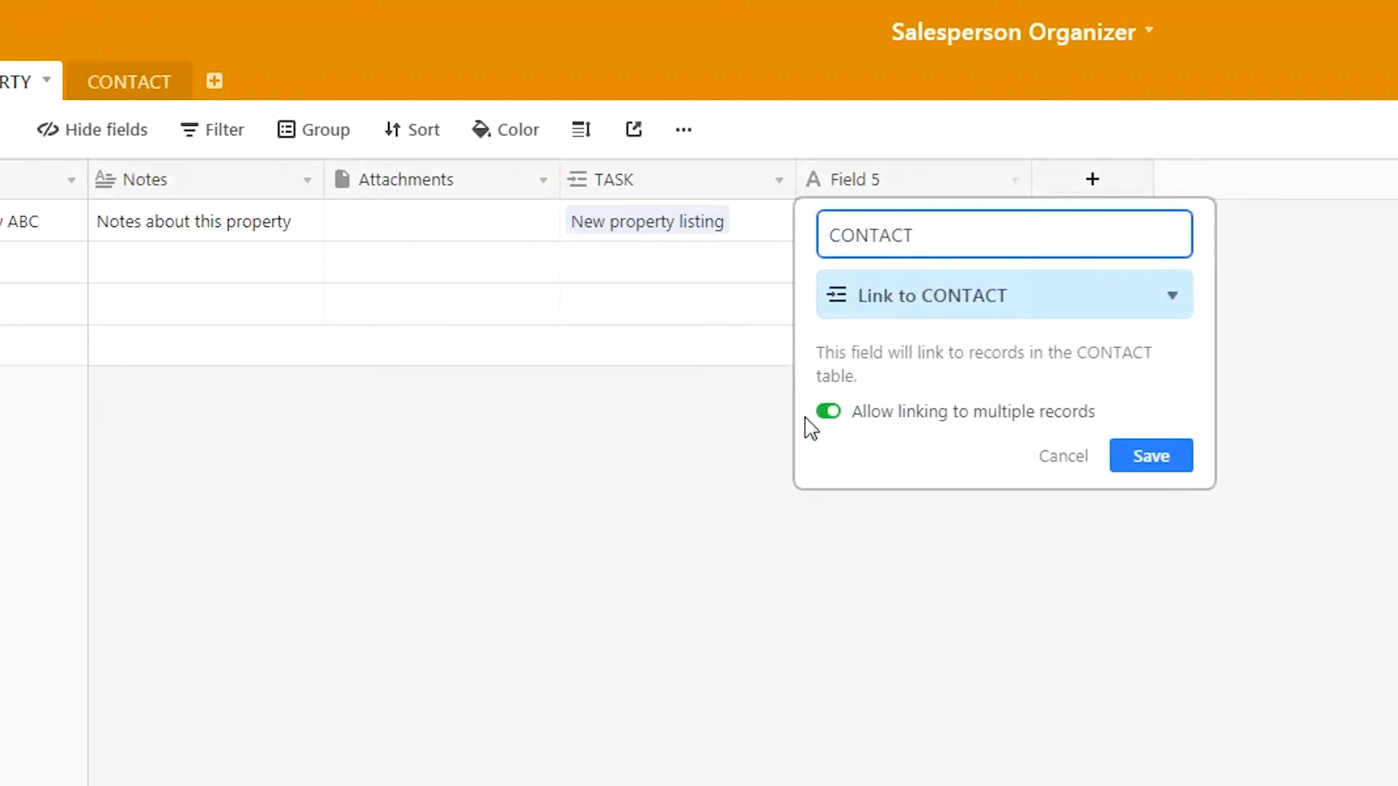
{"action": "left_click", "coordinate": [1149, 464]}
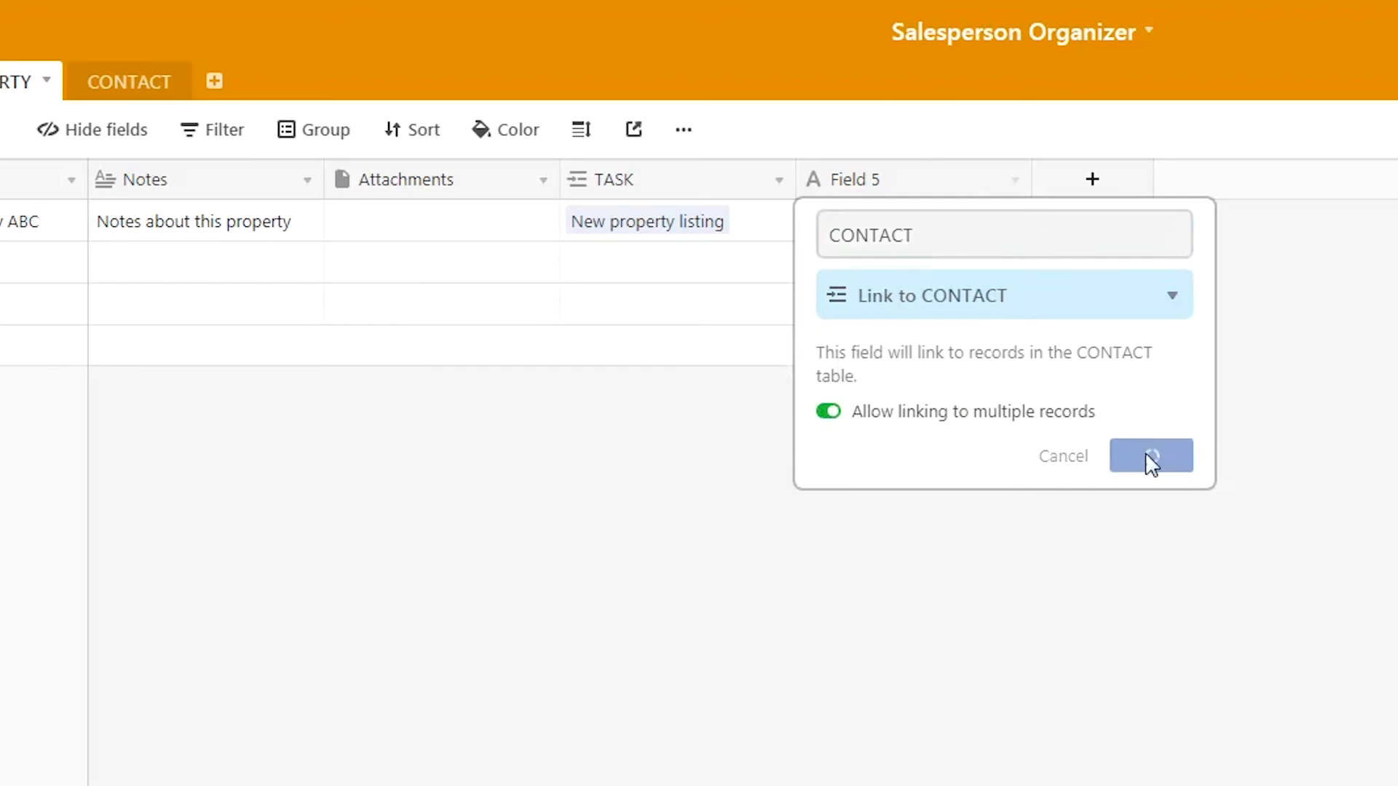
{"action": "left_click", "coordinate": [868, 233]}
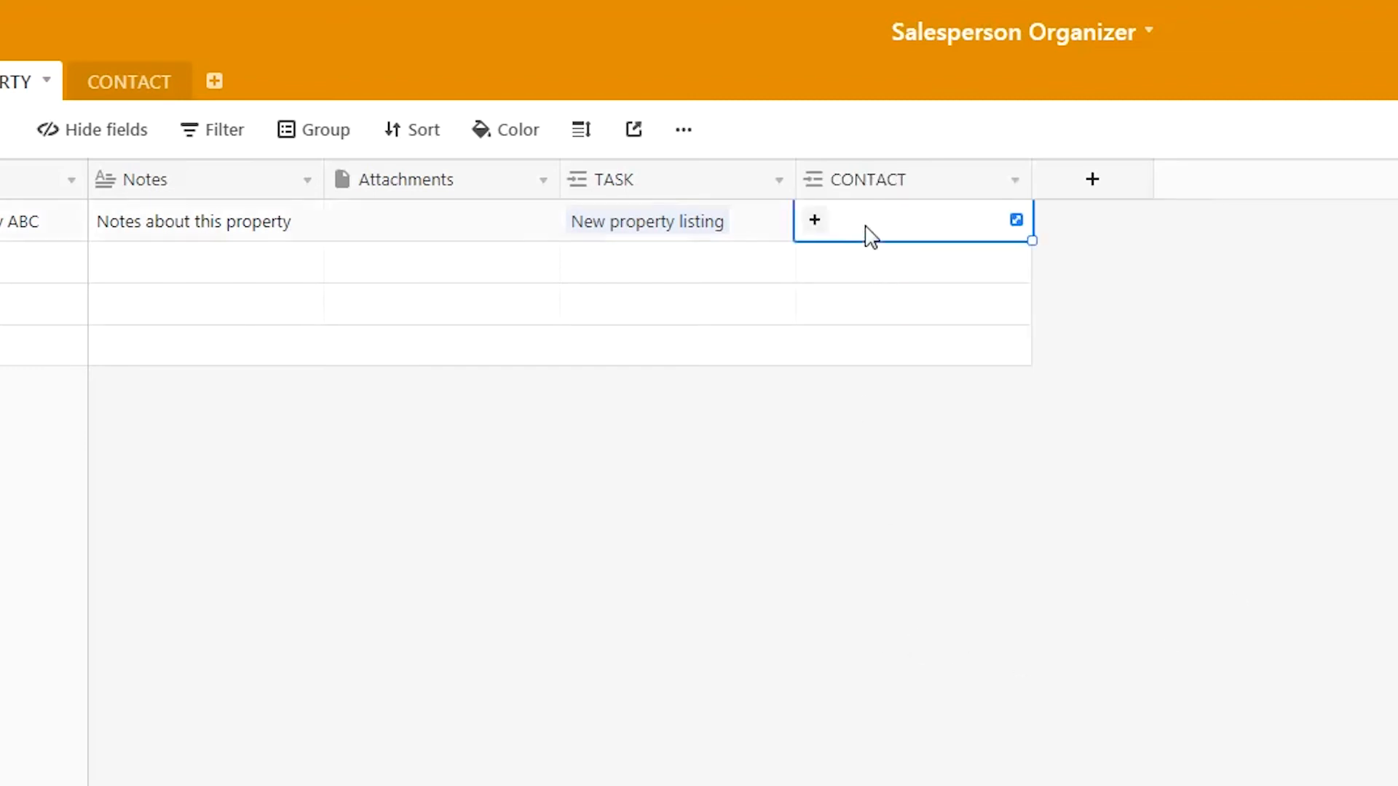
{"action": "left_click", "coordinate": [818, 224]}
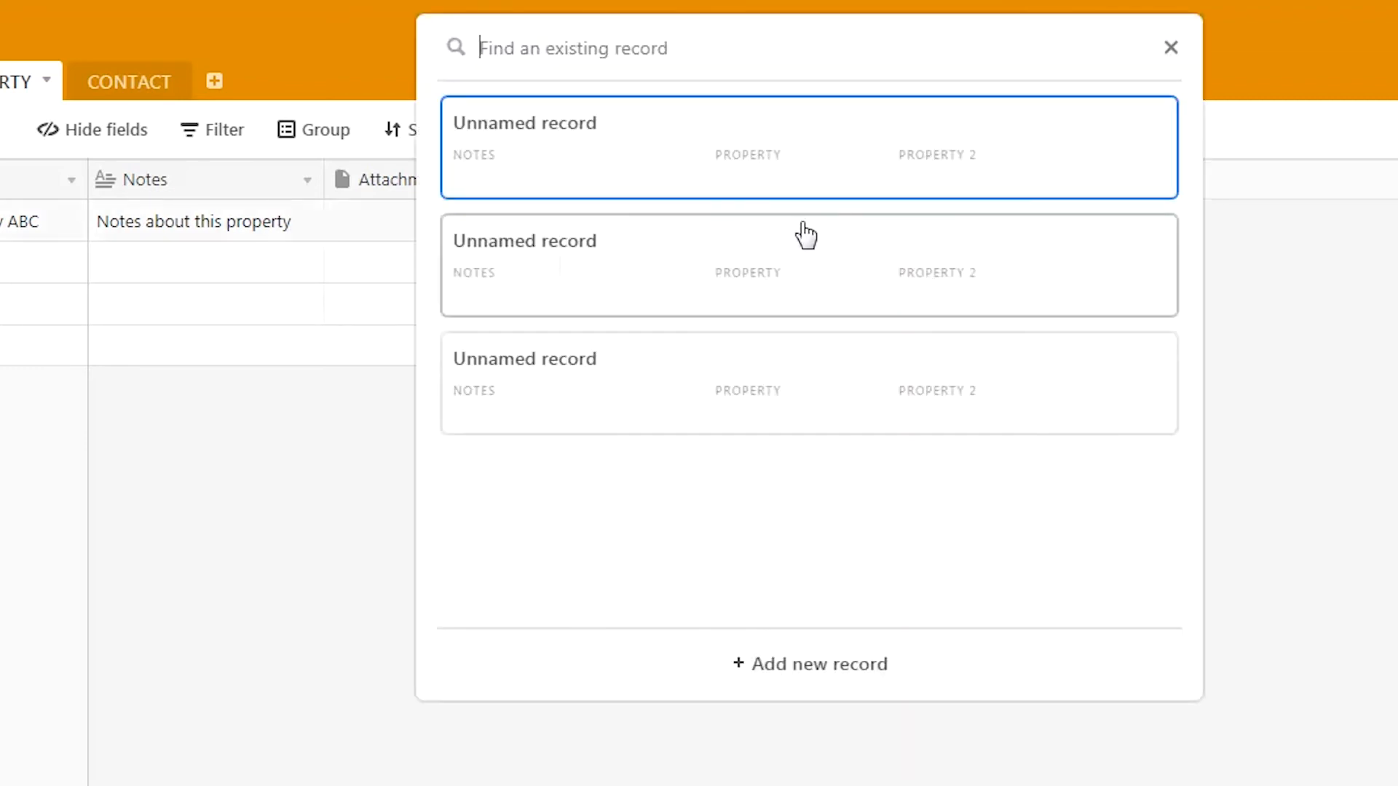
{"action": "left_click", "coordinate": [583, 142]}
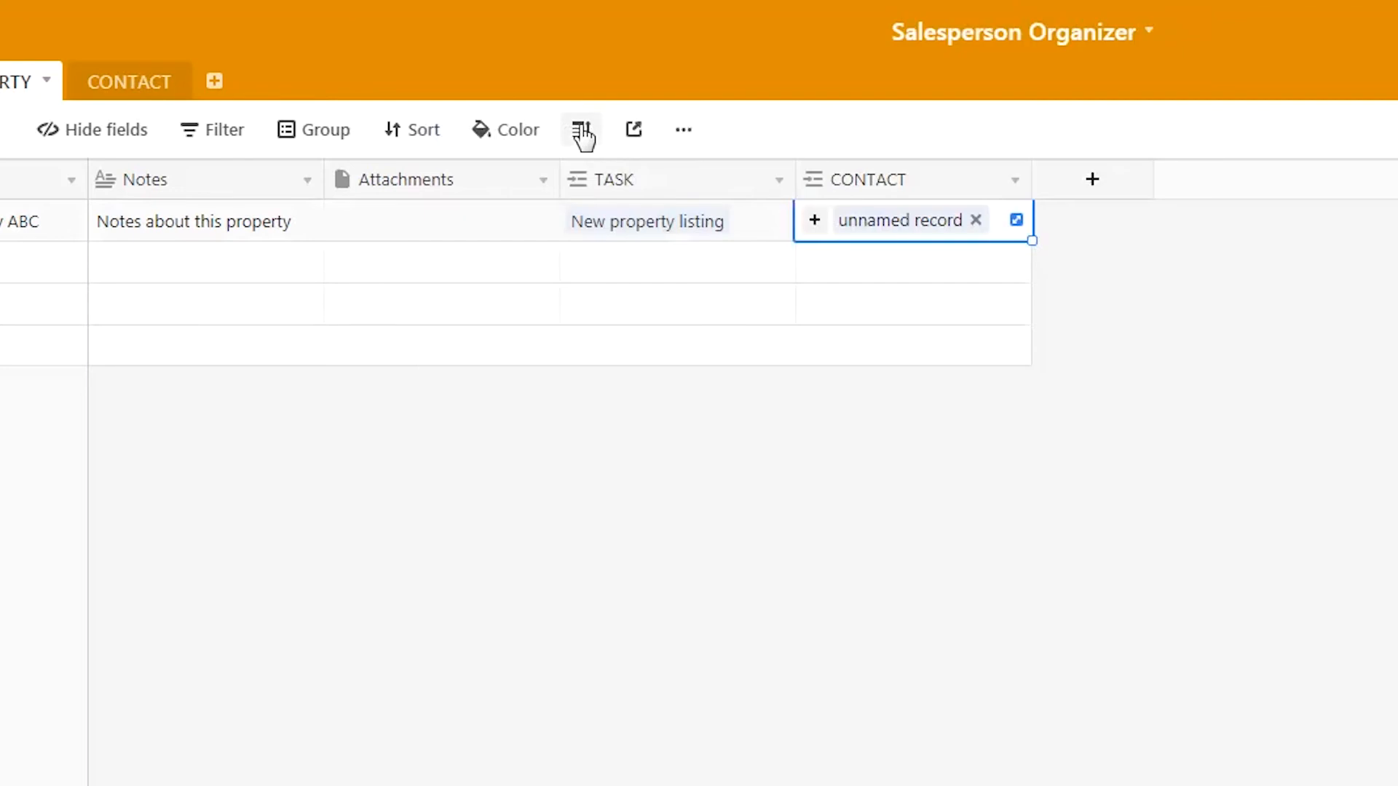
{"action": "left_click", "coordinate": [975, 221]}
Step: Enter the contact's name in the first record of the CONTACT table
{"action": "left_click", "coordinate": [131, 83]}
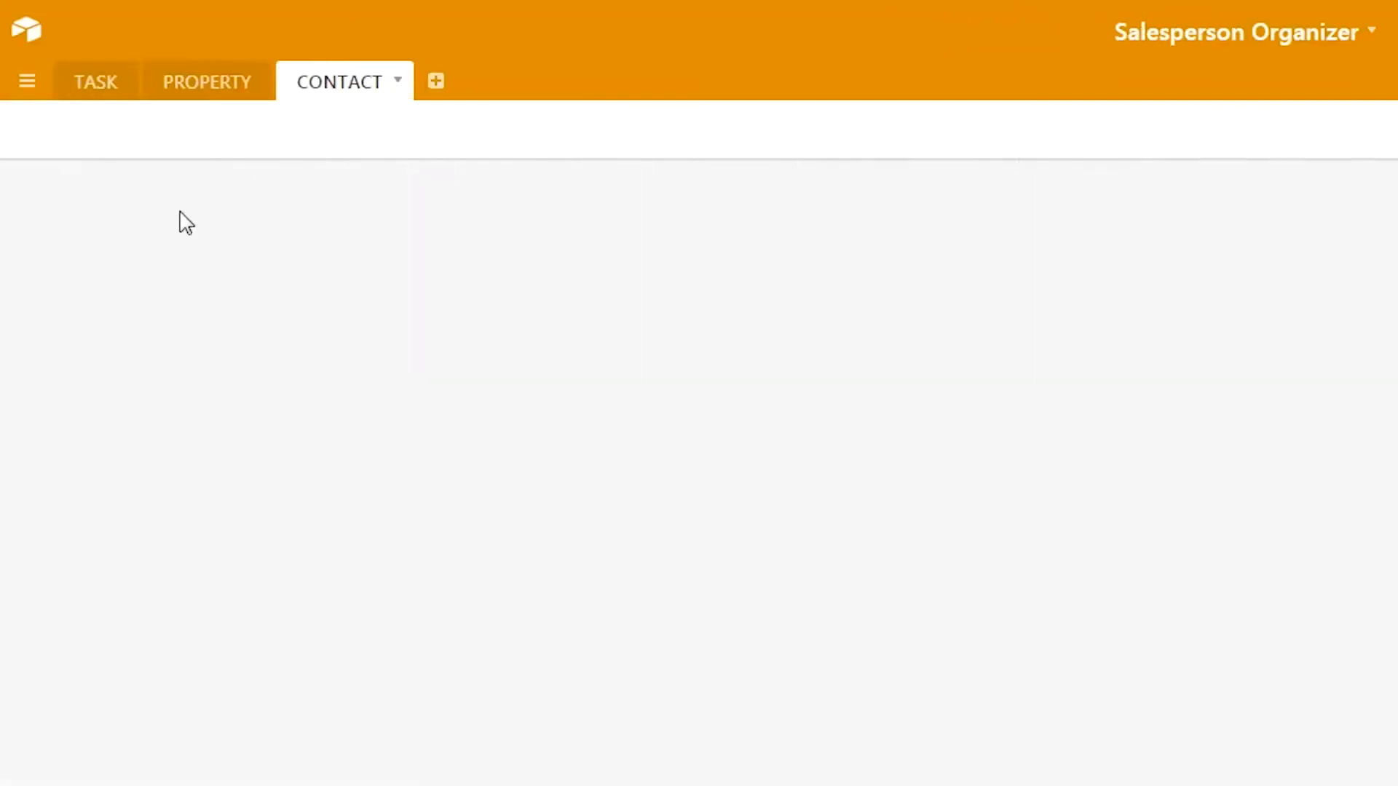
{"action": "double_click", "coordinate": [164, 231]}
{"action": "type", "text": "Mr Tan A"}
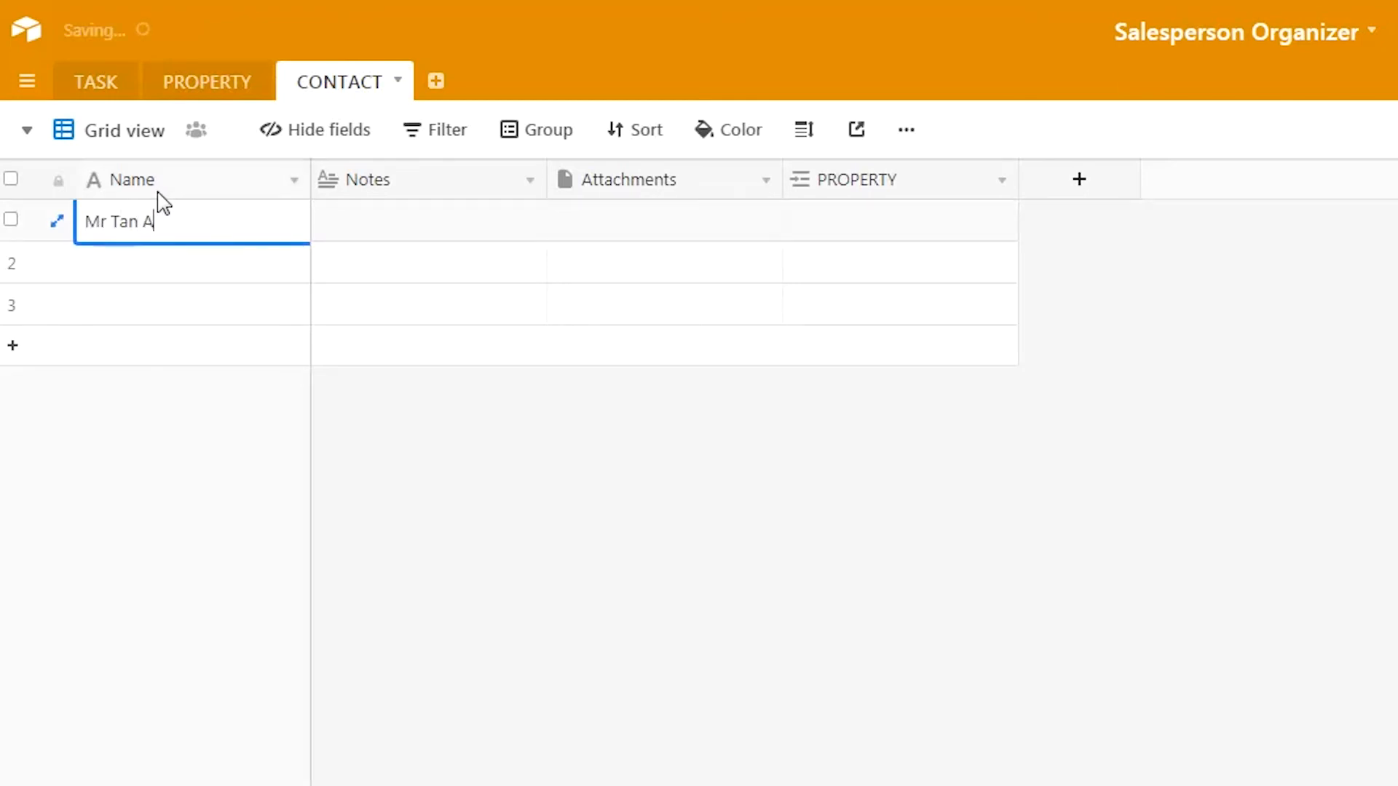
{"action": "key", "text": "Tab"}
Step: Enter "Some notes about this contact" as the notes of the first CONTACT record
{"action": "type", "text": "Some notes about this con"}
{"action": "key", "text": "BackSpace"}
{"action": "key", "text": "BackSpace"}
{"action": "type", "text": "contact"}
{"action": "key", "text": "Tab"}
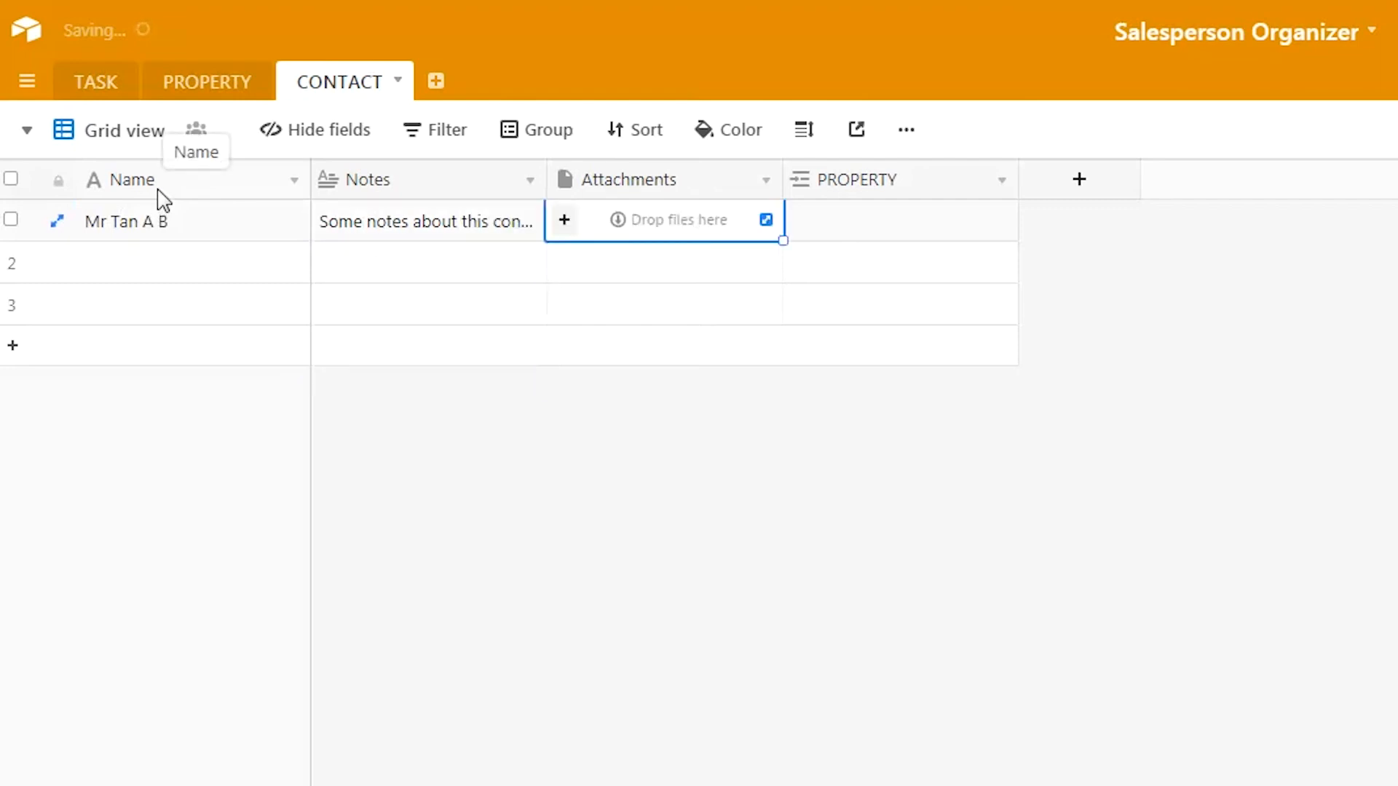
Step: Link the first CONTACT record to "#01-0123 Property ABC" through its PROPERTY field and check the link in the PROPERTY table
{"action": "left_click", "coordinate": [893, 231]}
{"action": "left_click", "coordinate": [804, 222]}
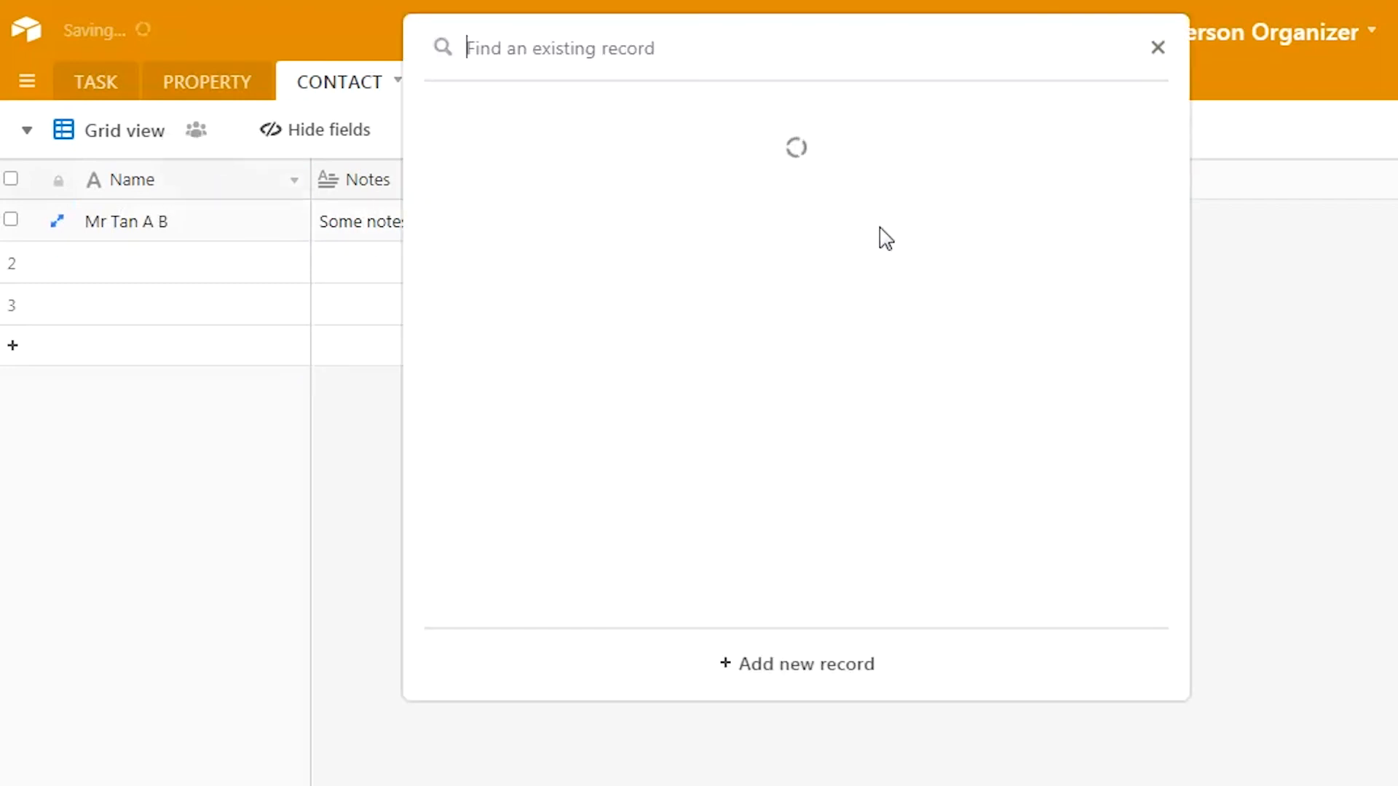
{"action": "left_click", "coordinate": [549, 146]}
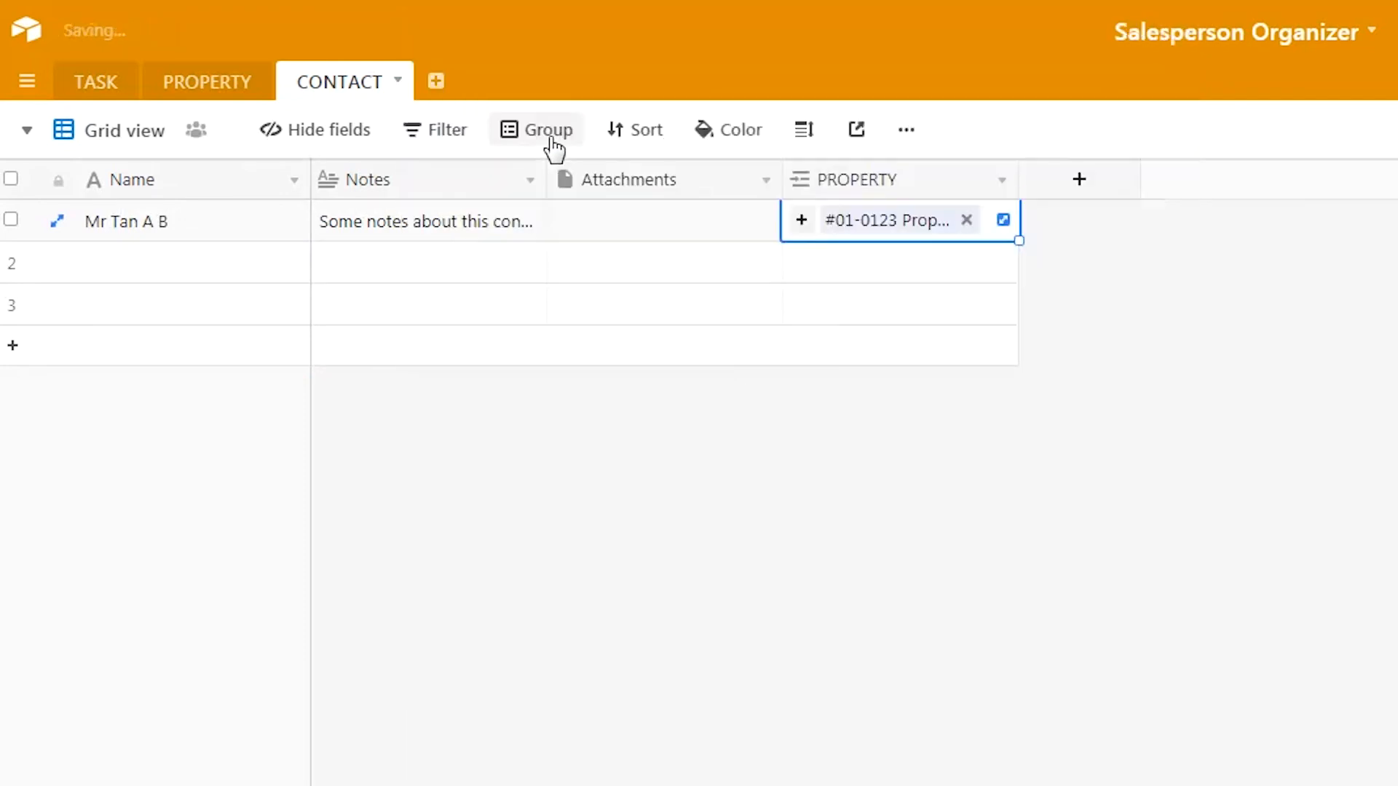
{"action": "left_click", "coordinate": [214, 91]}
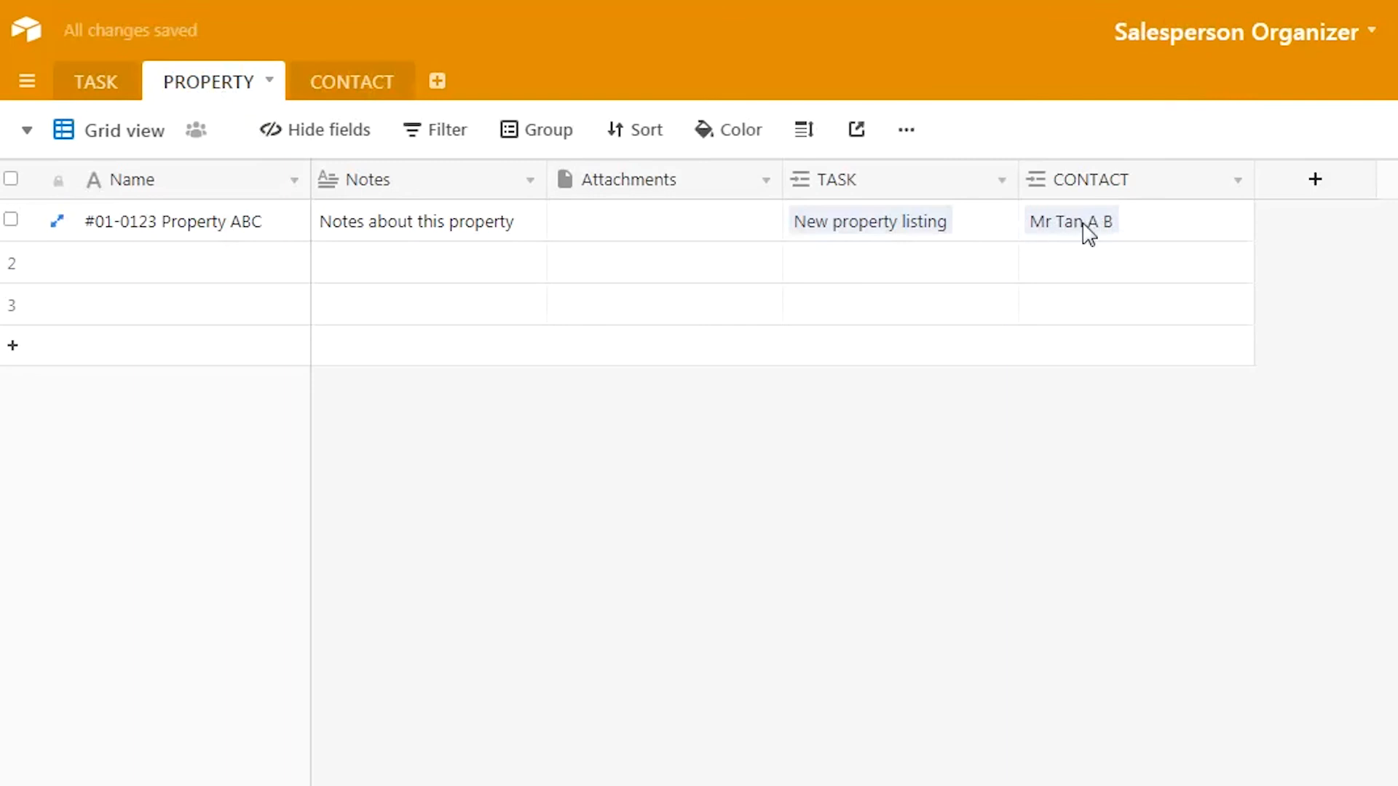
Step: Enter another contact's name in the second record of the CONTACT table
{"action": "left_click", "coordinate": [359, 97]}
{"action": "left_click", "coordinate": [156, 273]}
{"action": "left_click", "coordinate": [159, 261]}
{"action": "type", "text": "Mf Go"}
{"action": "key", "text": "BackSpace"}
{"action": "key", "text": "BackSpace"}
{"action": "key", "text": "BackSpace"}
{"action": "key", "text": "BackSpace"}
{"action": "type", "text": "r Goh A B"}
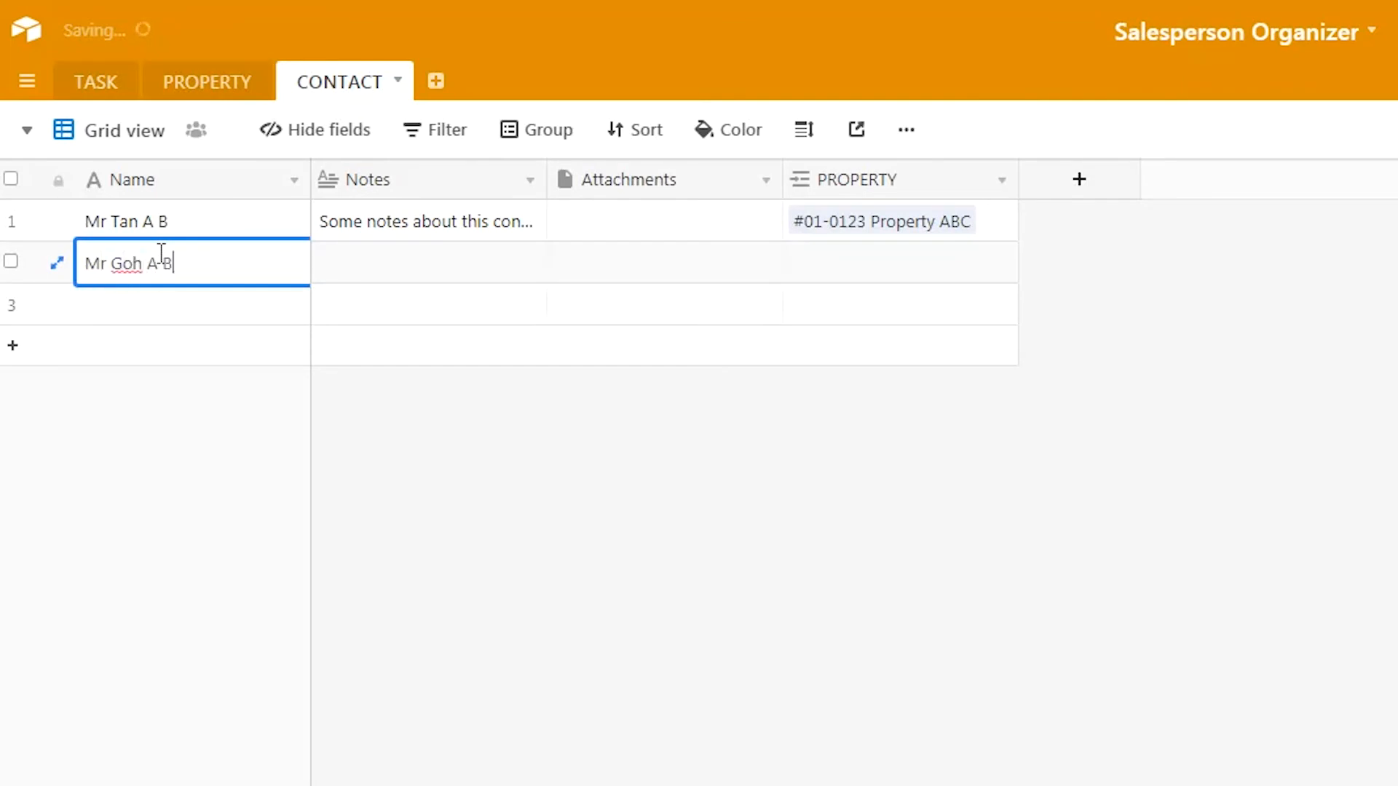
{"action": "key", "text": "Tab"}
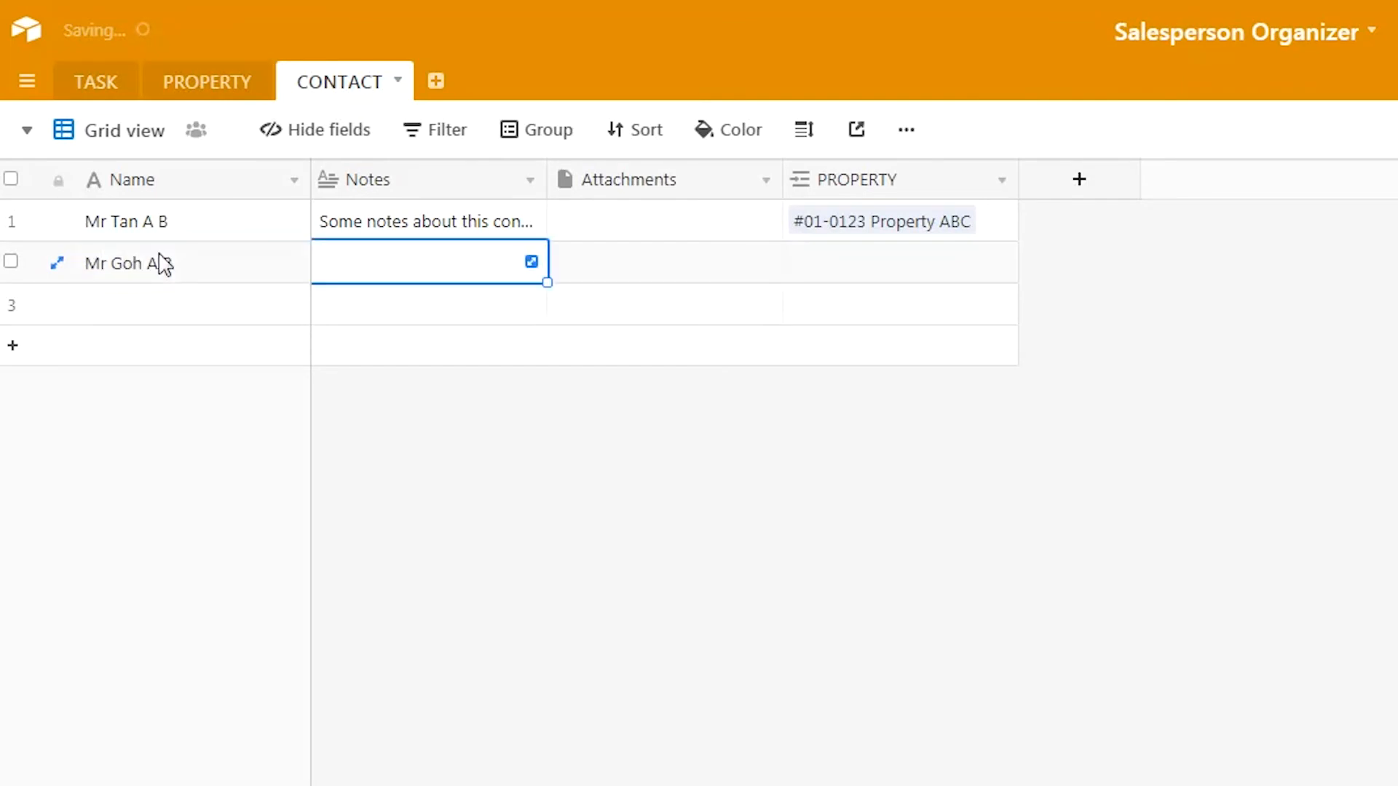
Step: Enter "Notes for Contact" as the notes of the second CONTACT record
{"action": "type", "text": "Notes for Contact"}
{"action": "key", "text": "Tab"}
{"action": "key", "text": "Tab"}
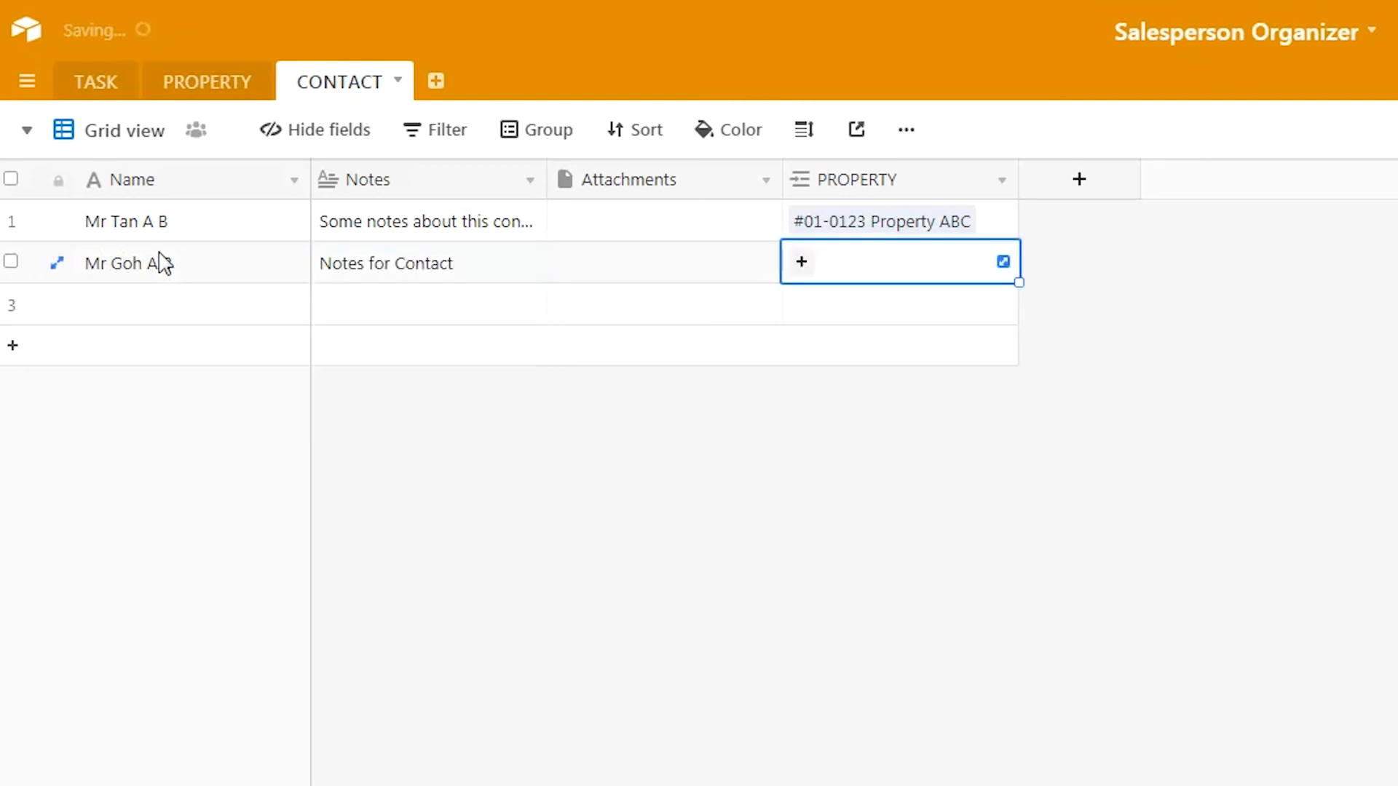
Step: Link the second CONTACT record to "#01-0123 Property ABC" and check both linked contacts in the PROPERTY table
{"action": "left_click", "coordinate": [802, 263]}
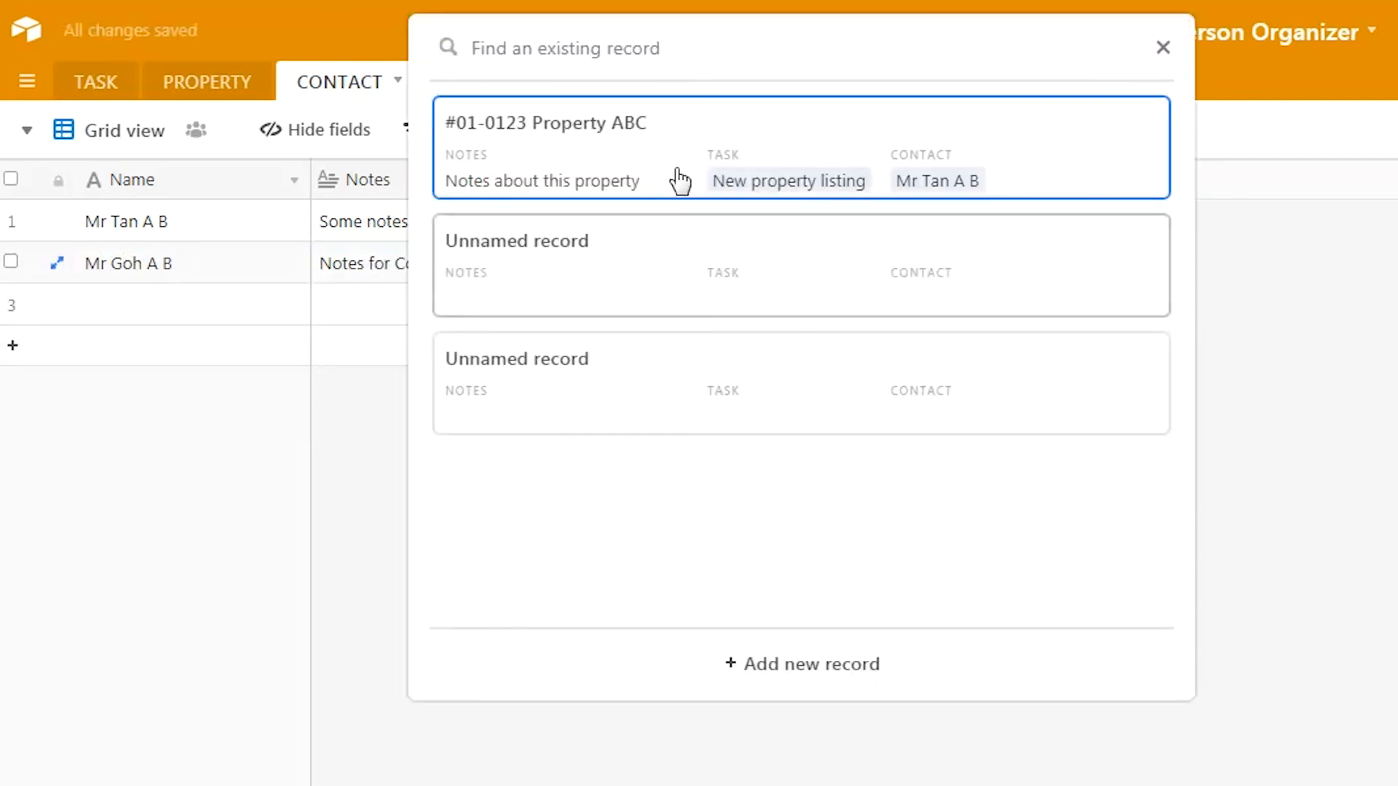
{"action": "left_click", "coordinate": [675, 173]}
{"action": "left_click", "coordinate": [852, 310]}
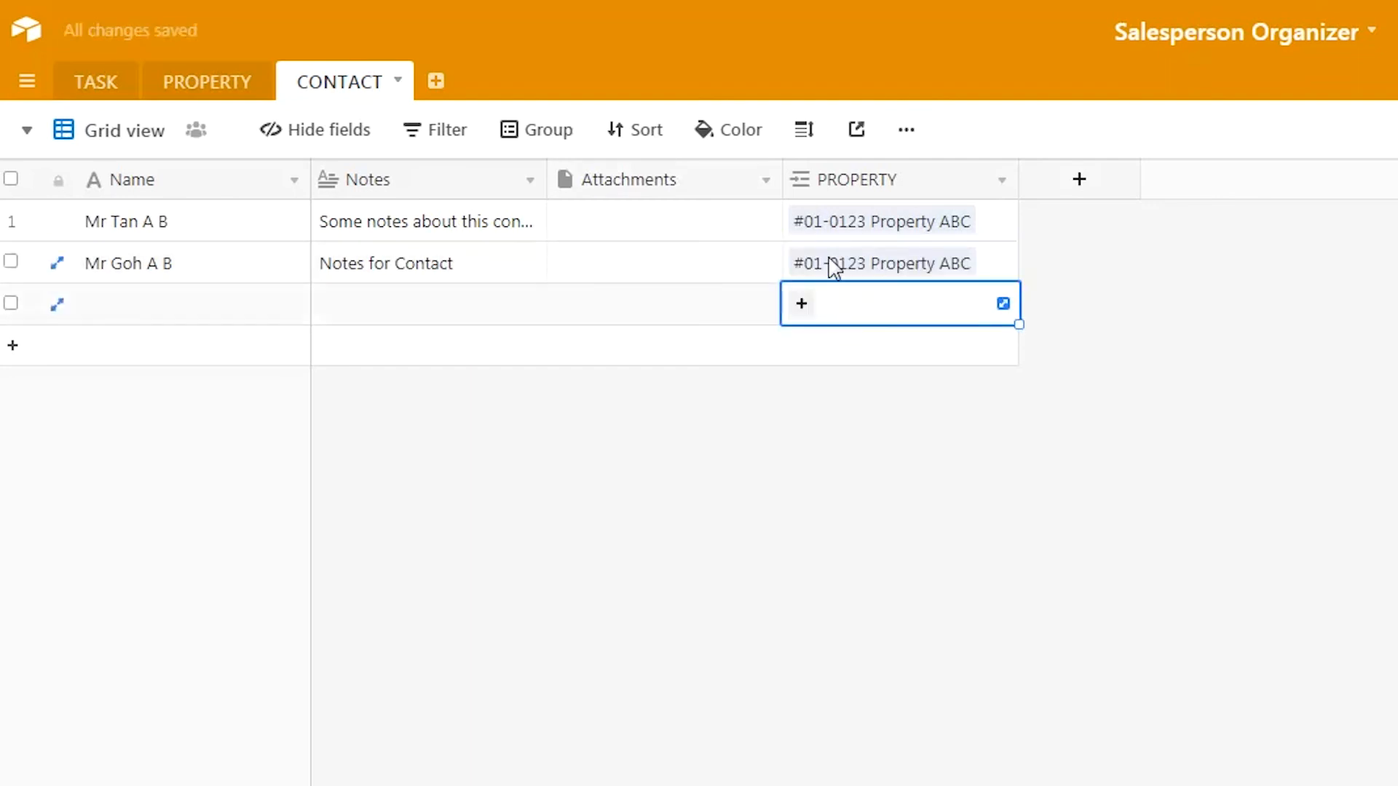
{"action": "left_click", "coordinate": [223, 86]}
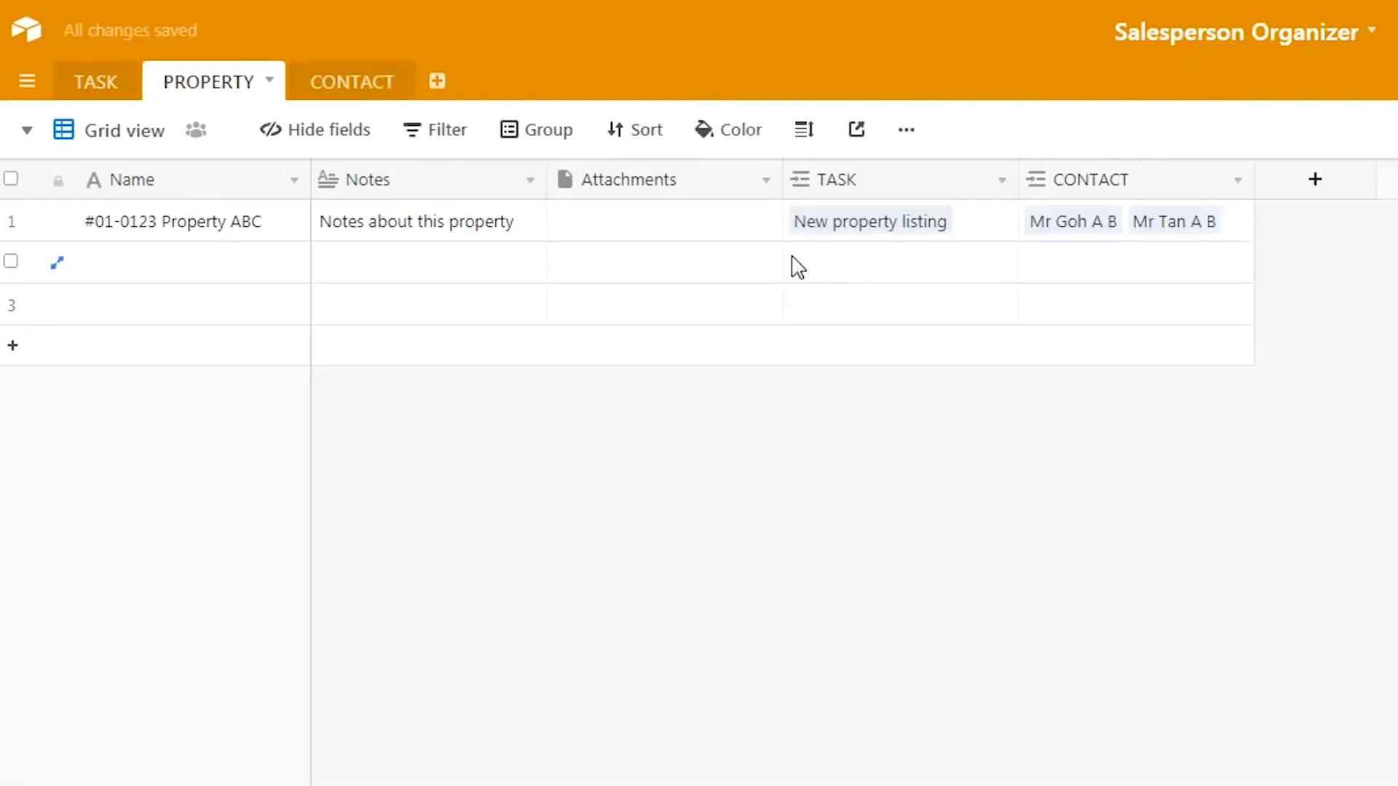